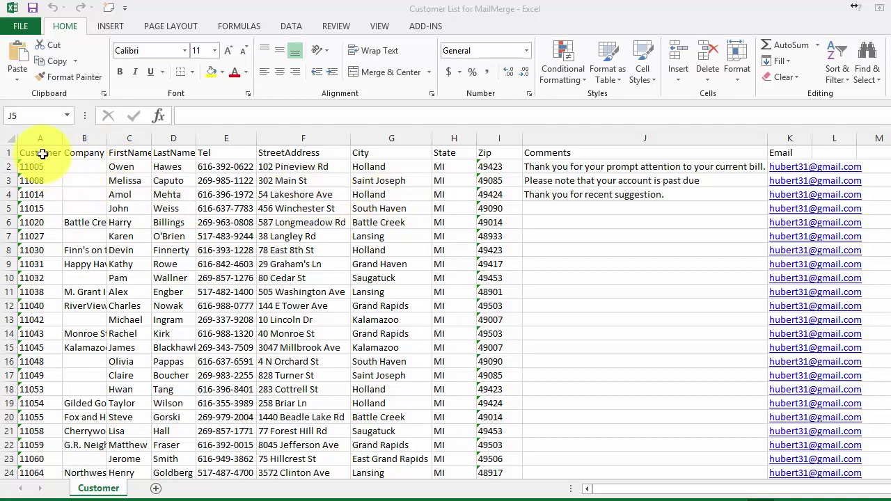
Bold the customer list's header row and point out the FirstName and LastName headers.
click(9, 152)
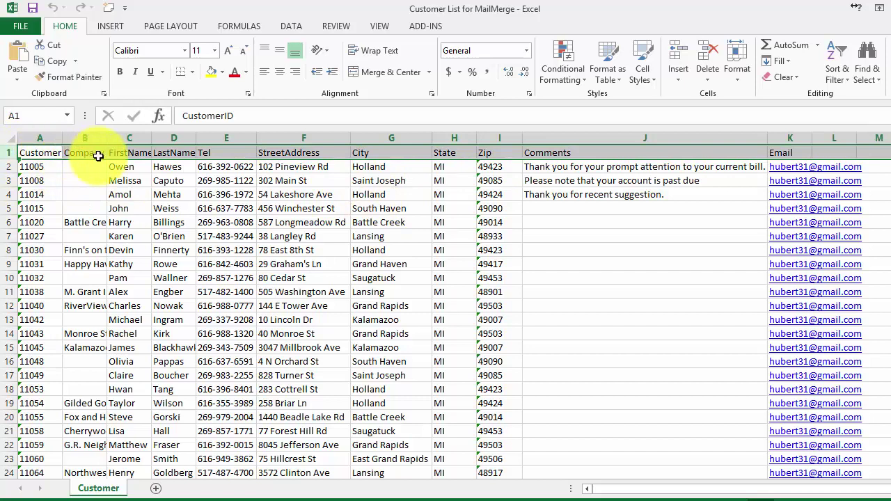
click(120, 73)
click(132, 178)
click(129, 154)
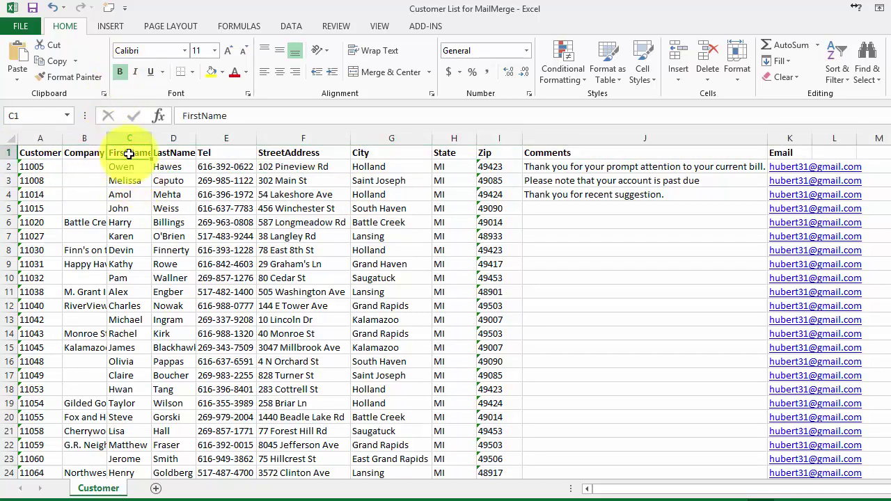
click(174, 153)
Review the Tel, FirstName, Company and Comments columns of the customer sheet.
key(Down)
key(Down)
key(Down)
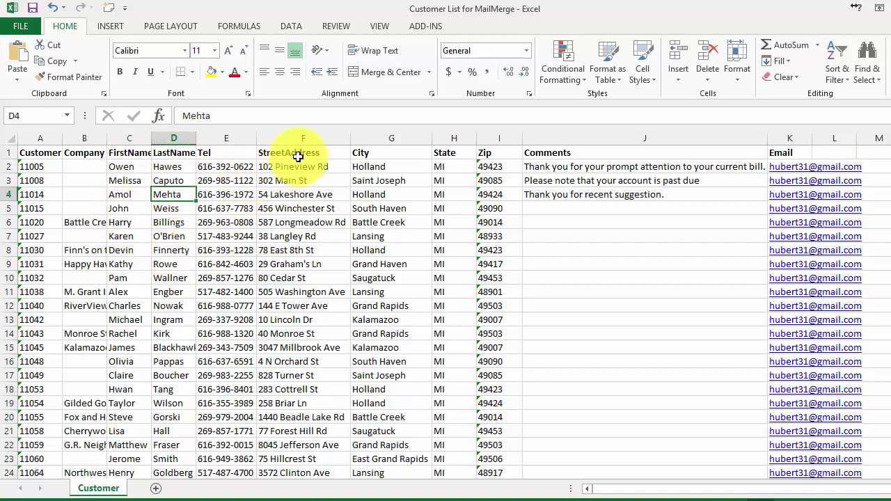
click(213, 152)
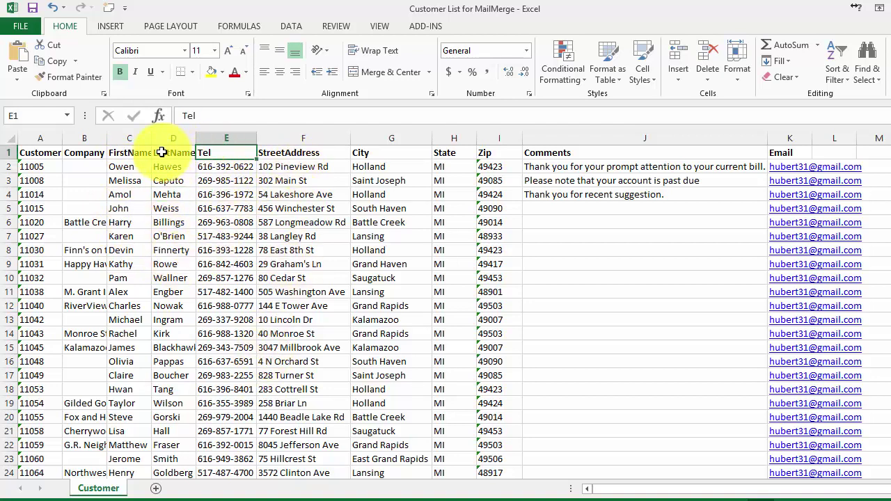
click(125, 152)
click(80, 152)
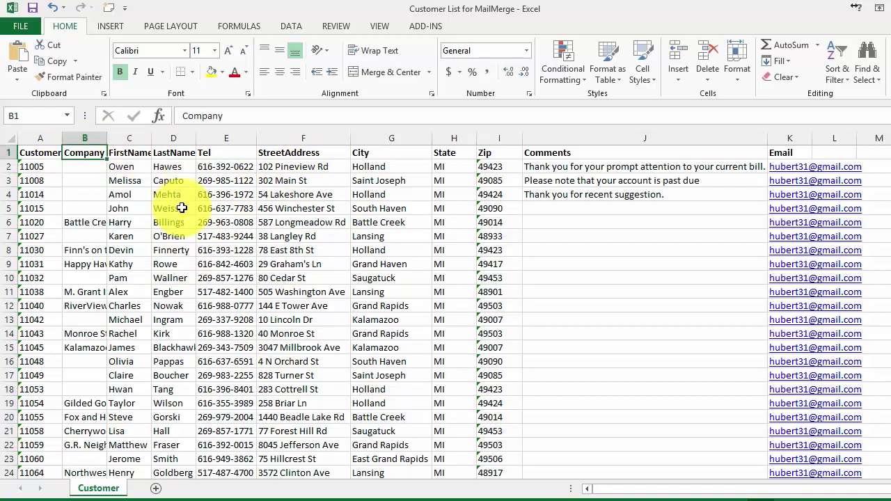
click(672, 222)
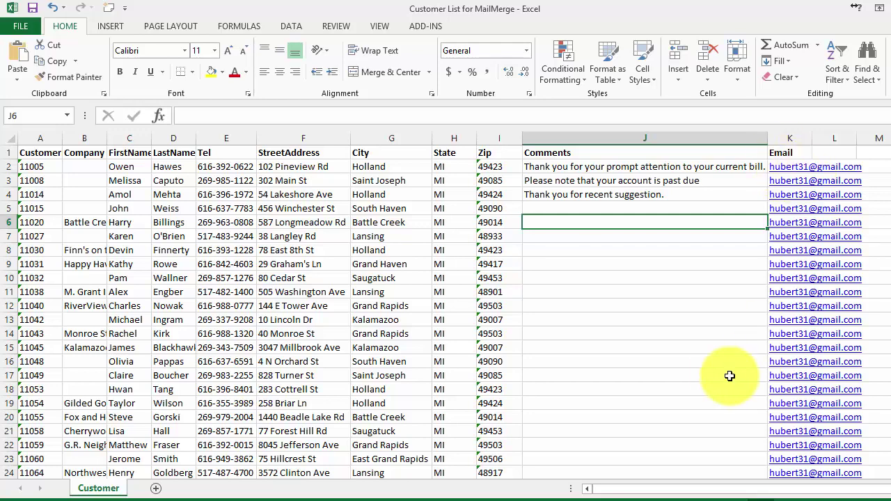
Scroll through the customer list and point out the empty Comments cells.
scroll(718, 339, down, 4)
scroll(717, 340, down, 4)
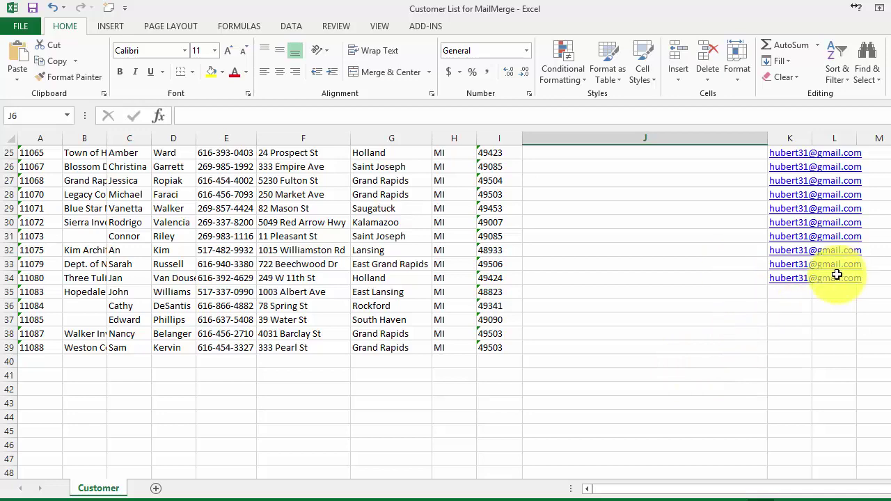
scroll(829, 279, up, 3)
scroll(801, 281, up, 3)
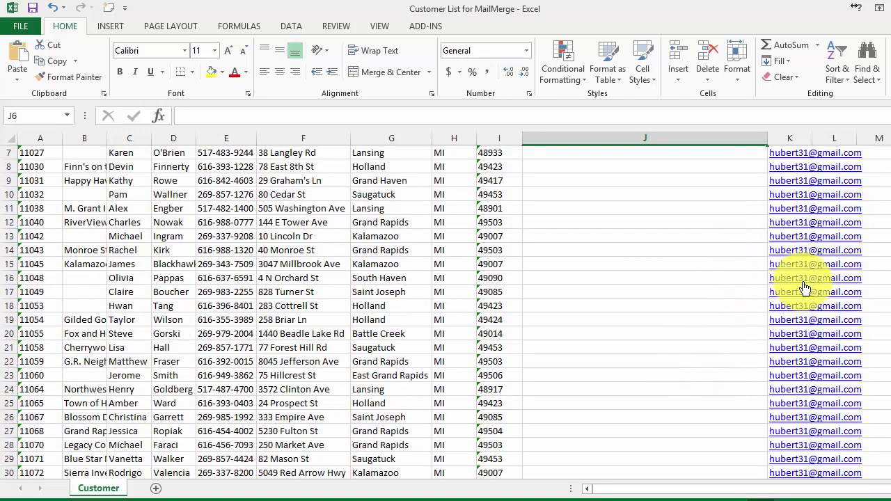
scroll(806, 281, up, 2)
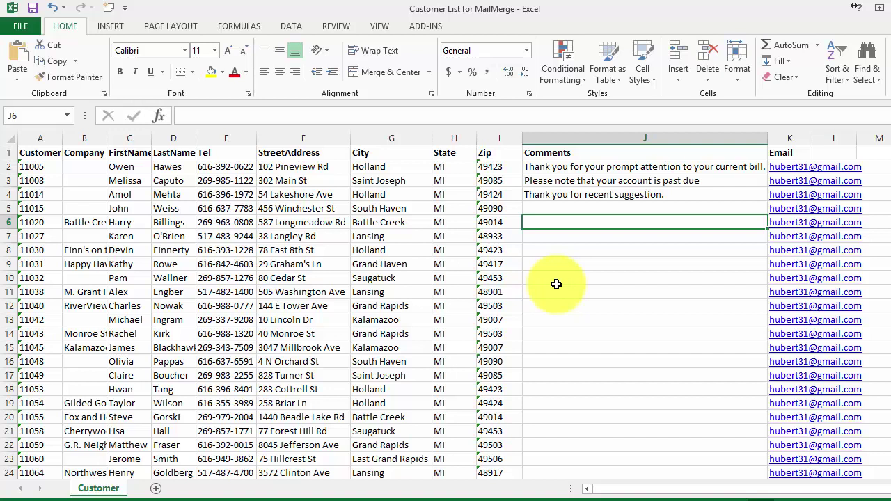
click(581, 294)
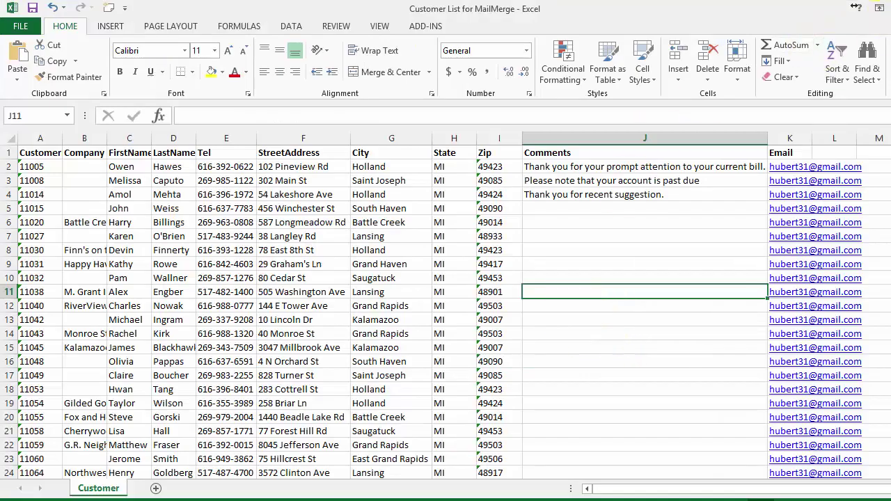
Close the customer workbook and create a new blank Word document, Document4.
click(418, 283)
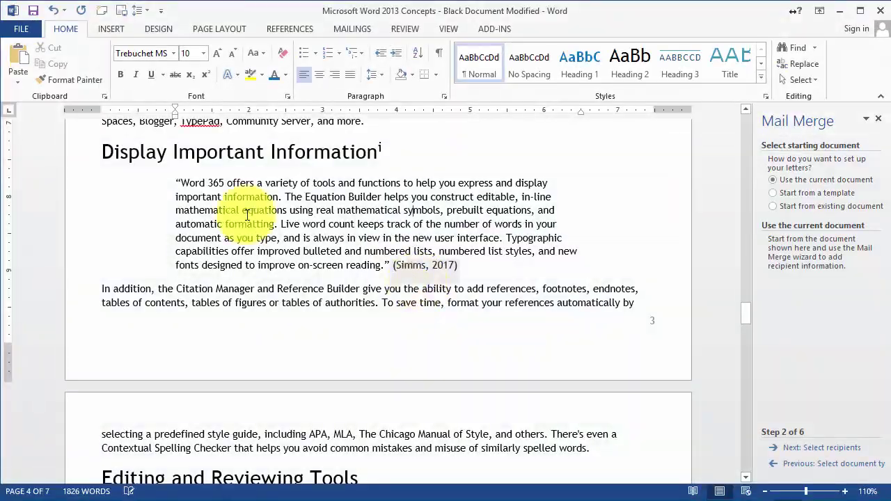
click(23, 28)
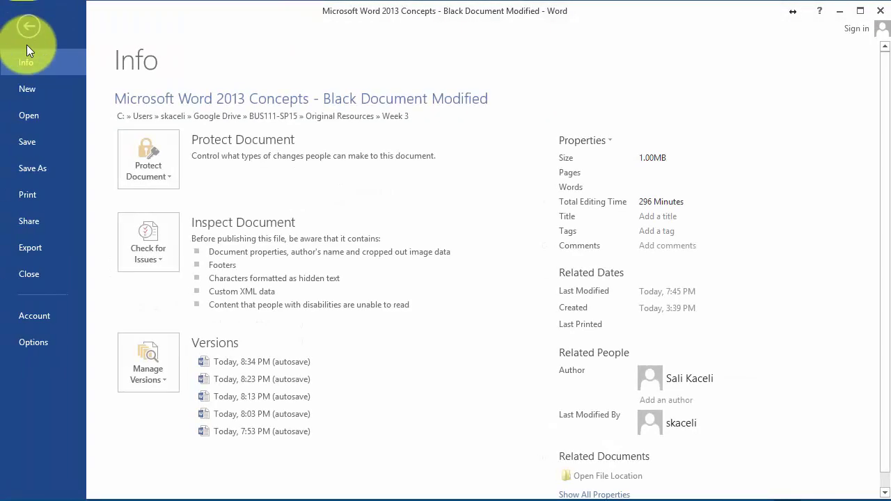
click(26, 90)
click(179, 220)
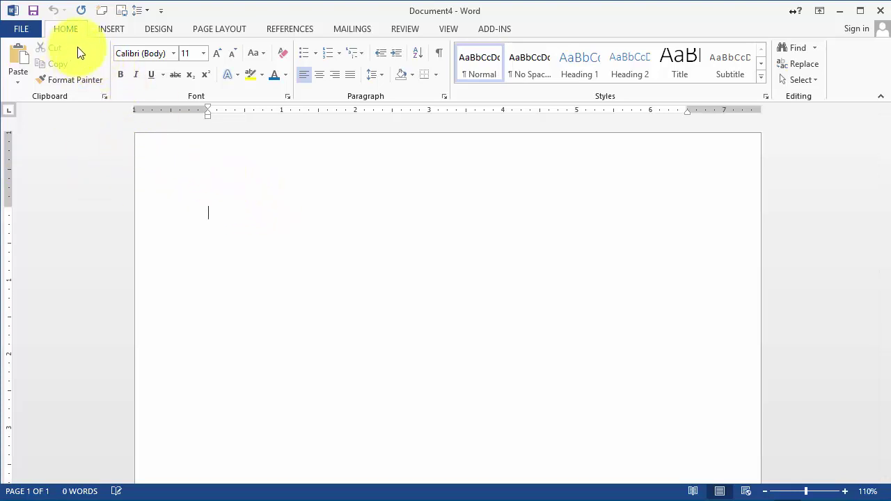
Start the Step-by-Step Mail Merge Wizard with E-mail messages and advance to the starting document step.
click(344, 30)
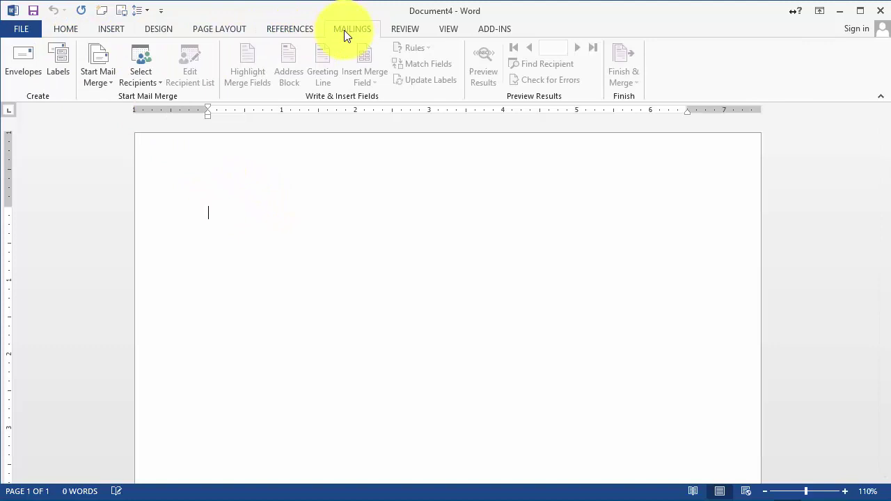
click(105, 84)
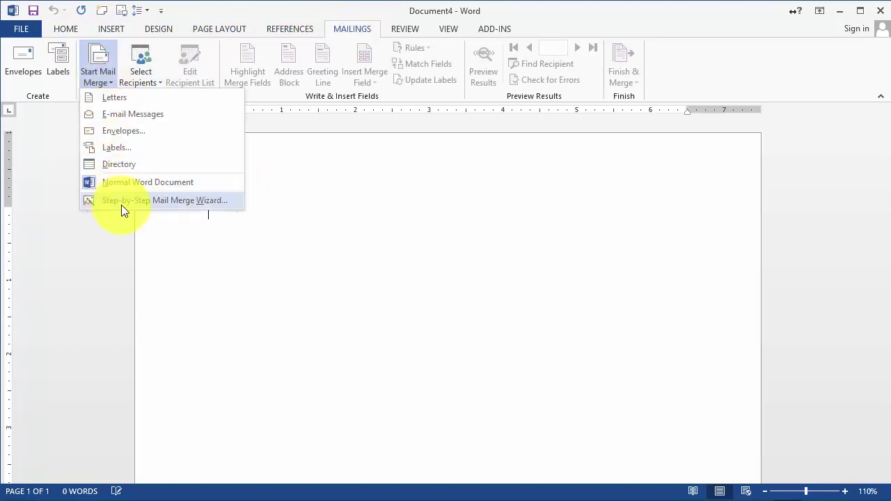
click(122, 203)
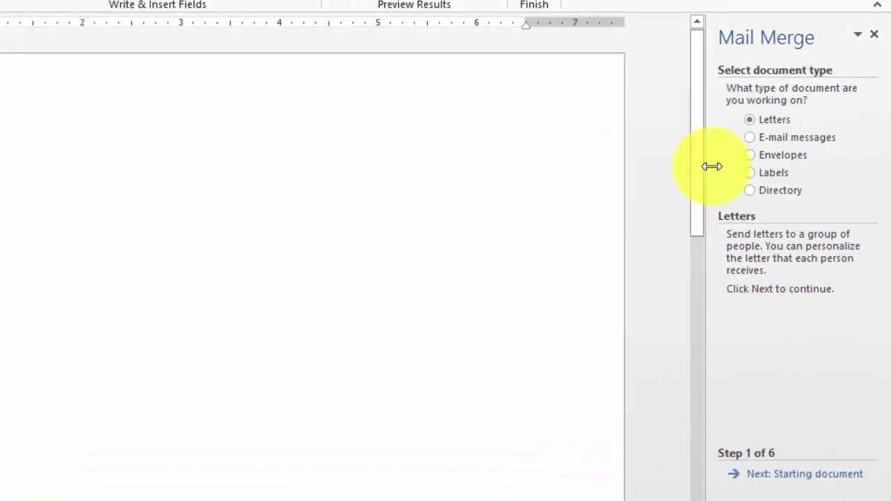
click(754, 138)
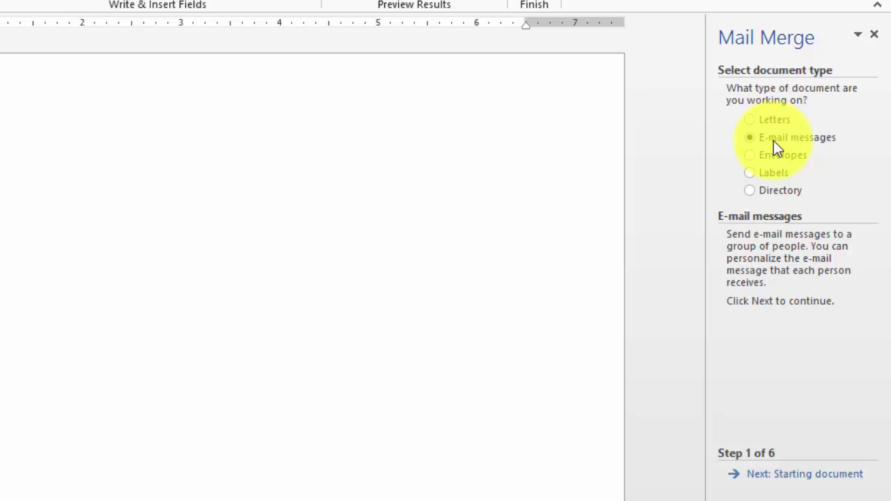
click(804, 474)
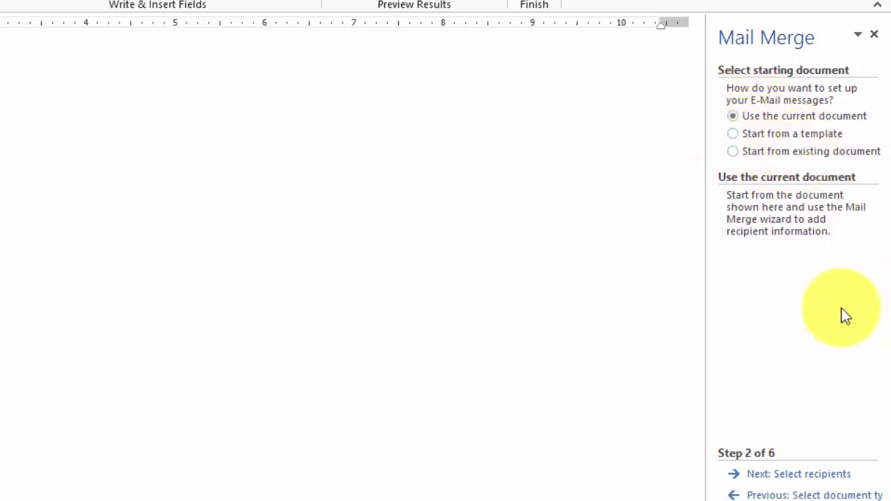
Open Customer List for MailMerge from Google Drive > BUS111-SP15 > Original Resources > Week 3 as recipients.
click(815, 479)
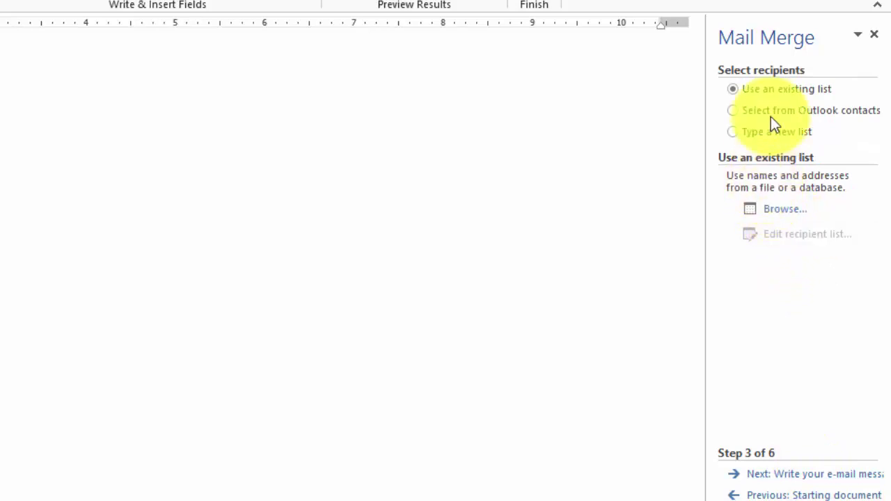
click(781, 208)
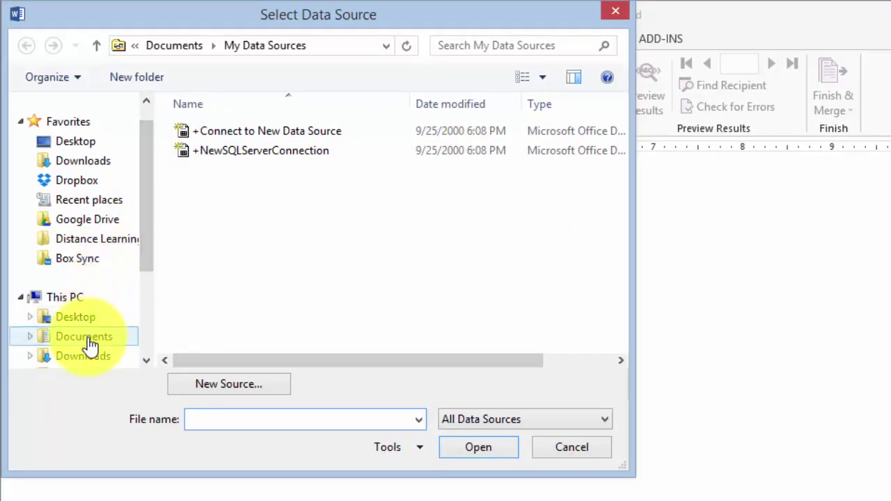
click(88, 221)
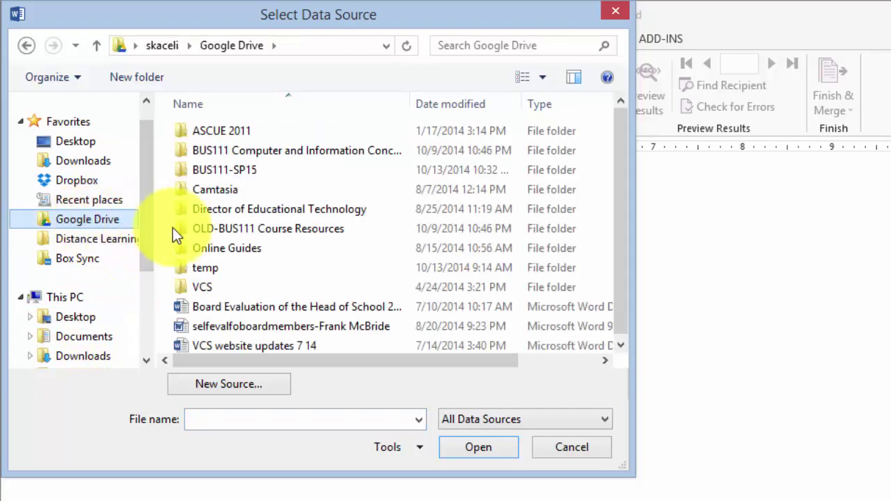
double_click(229, 171)
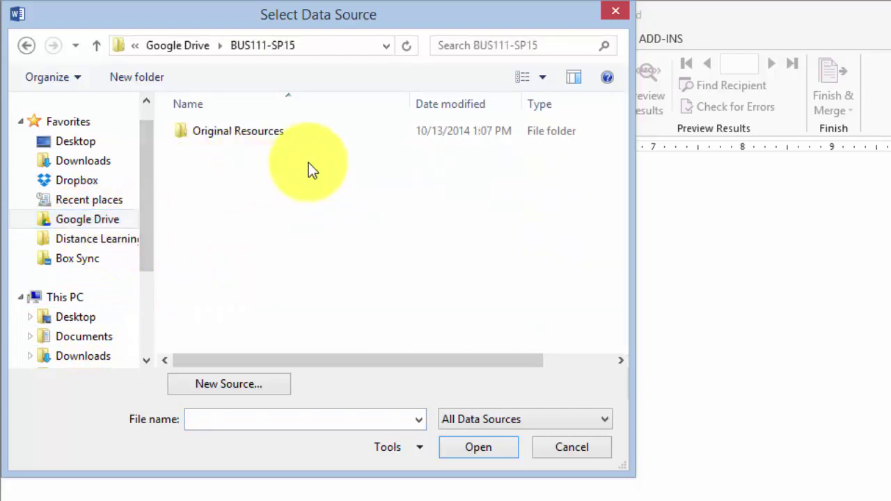
double_click(247, 134)
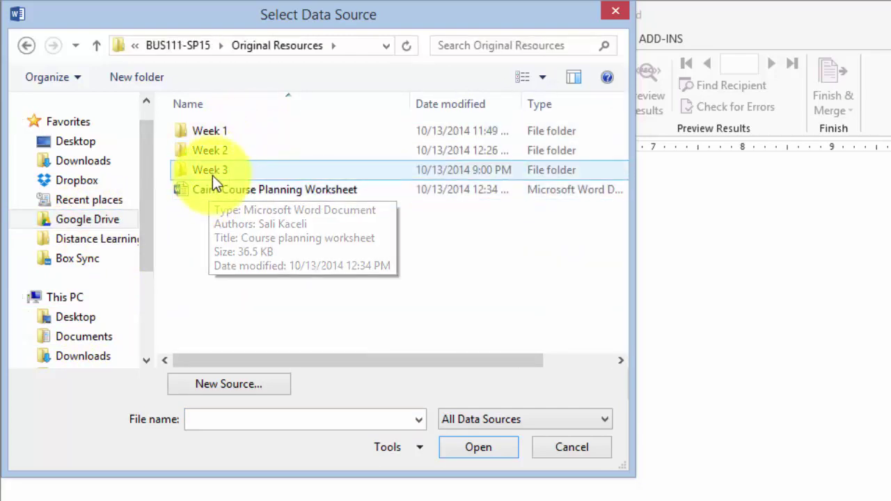
double_click(213, 173)
double_click(218, 132)
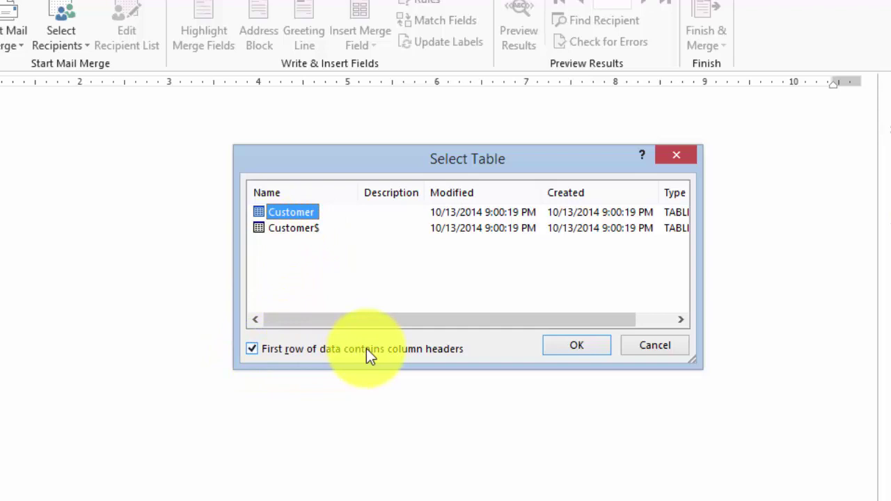
Confirm the Customer sheet with column headers and accept the full recipient list.
click(571, 348)
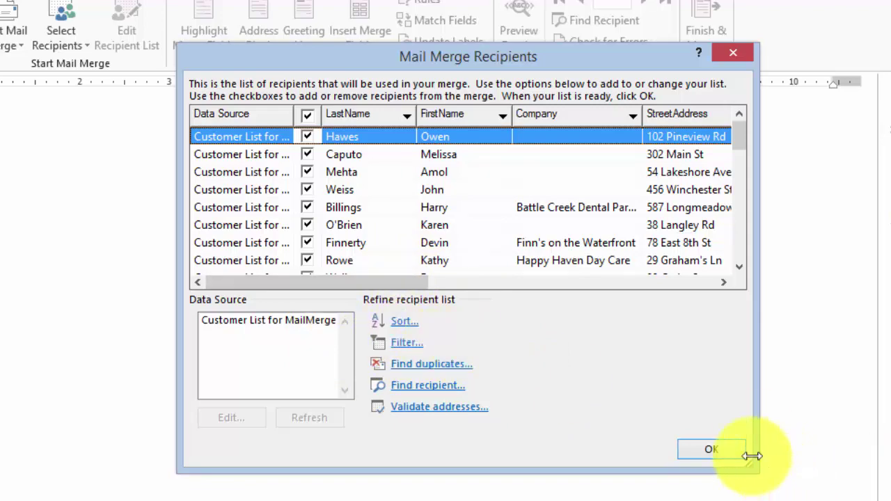
click(725, 451)
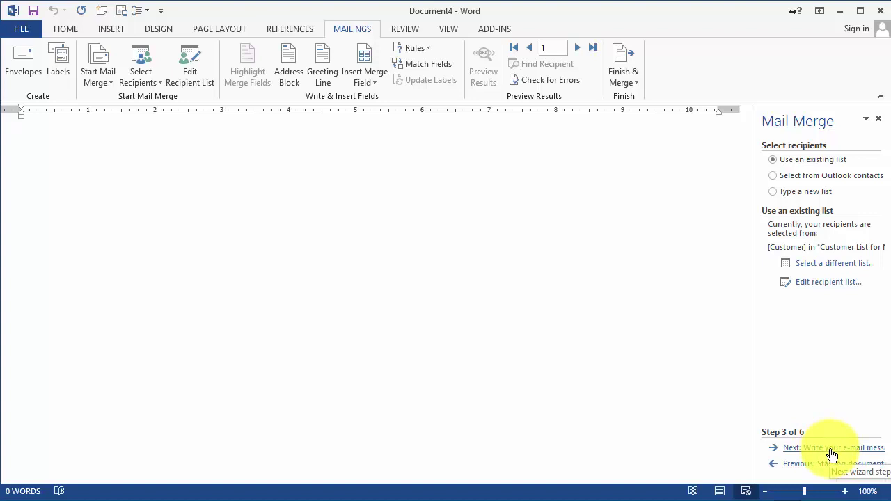
Move to the message-writing step and insert the FirstName field after 'Dear'.
click(833, 449)
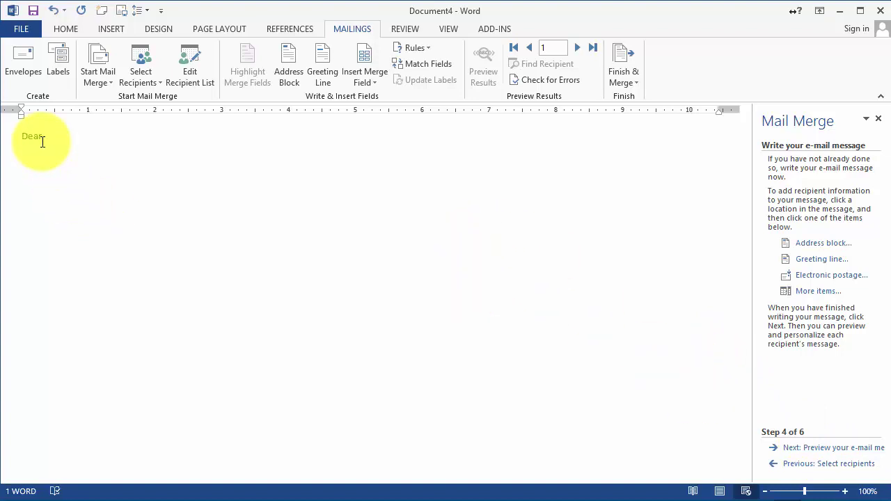
click(372, 85)
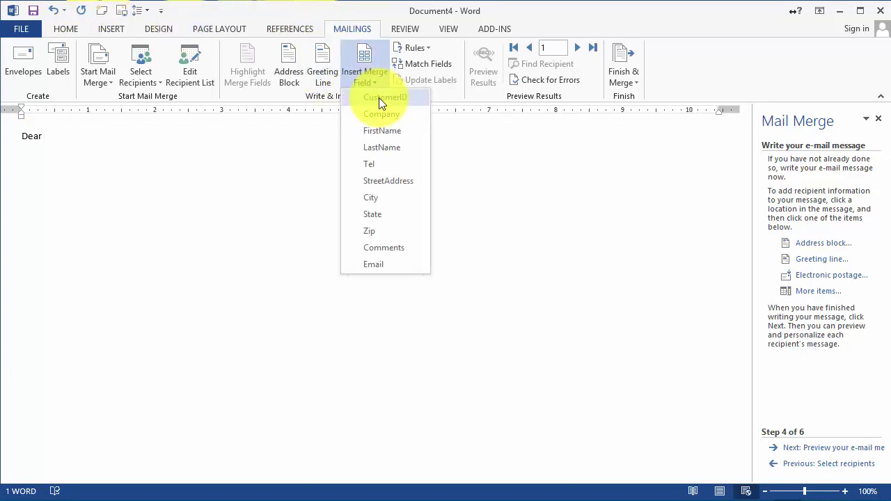
click(382, 131)
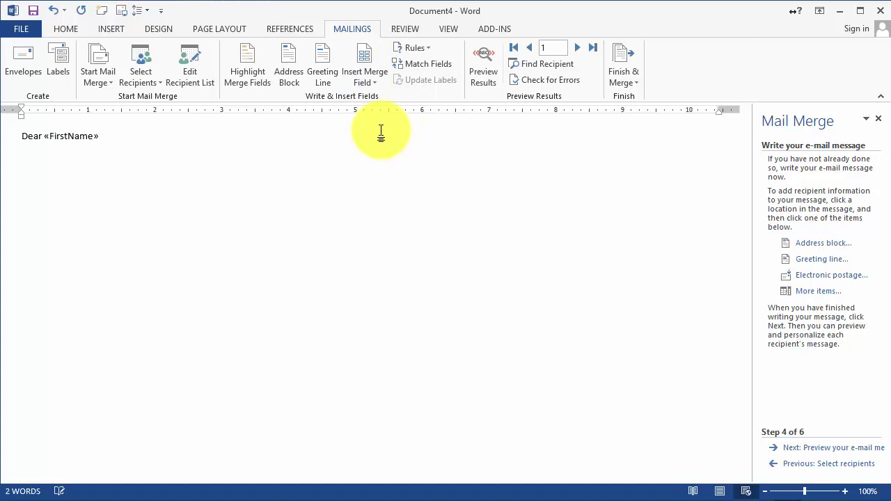
text(,)
Add 'Thank you for your recent purchase order number:' followed by the CustomerID and Comments fields.
key(Return)
key(Return)
text(Thank you for your rece)
text(nt purchase o)
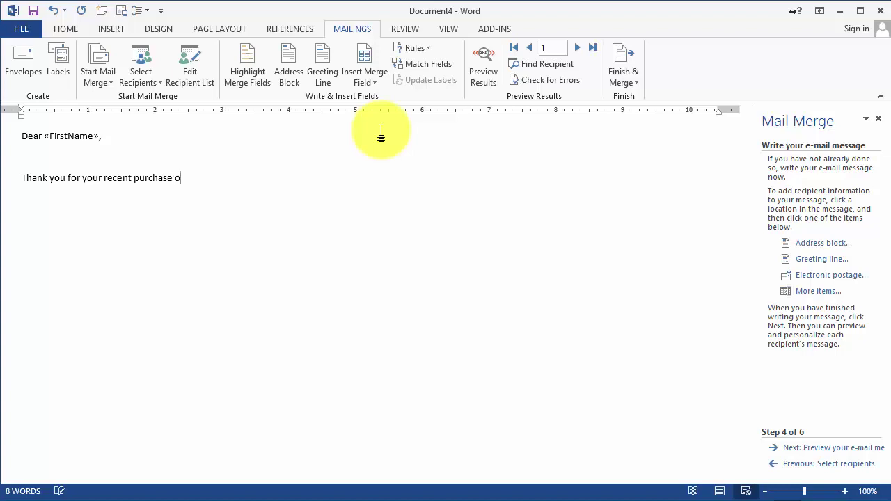
text(rder number:)
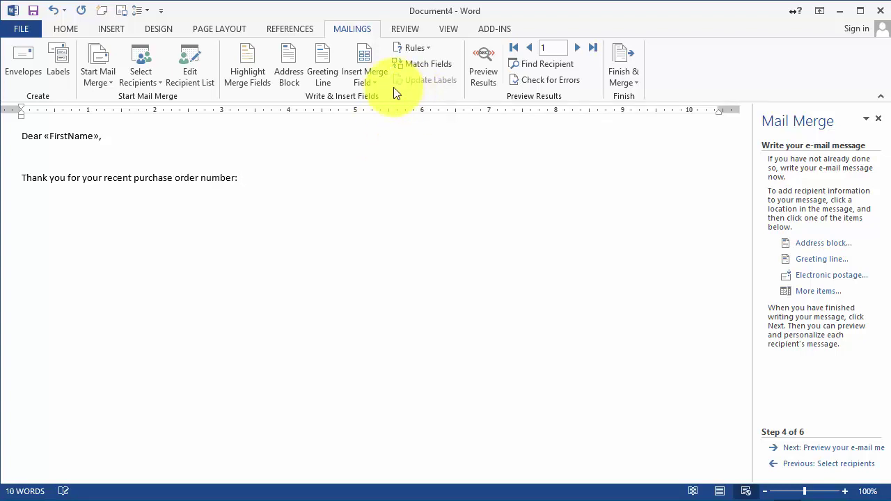
click(361, 80)
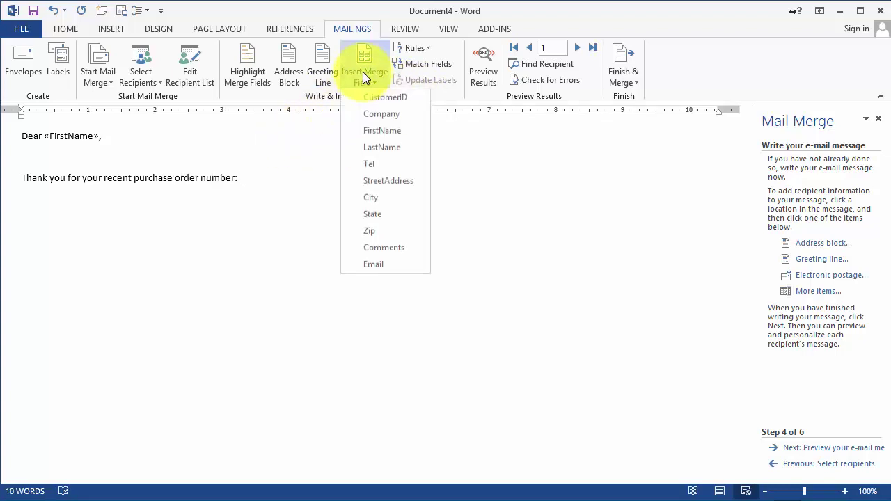
click(386, 99)
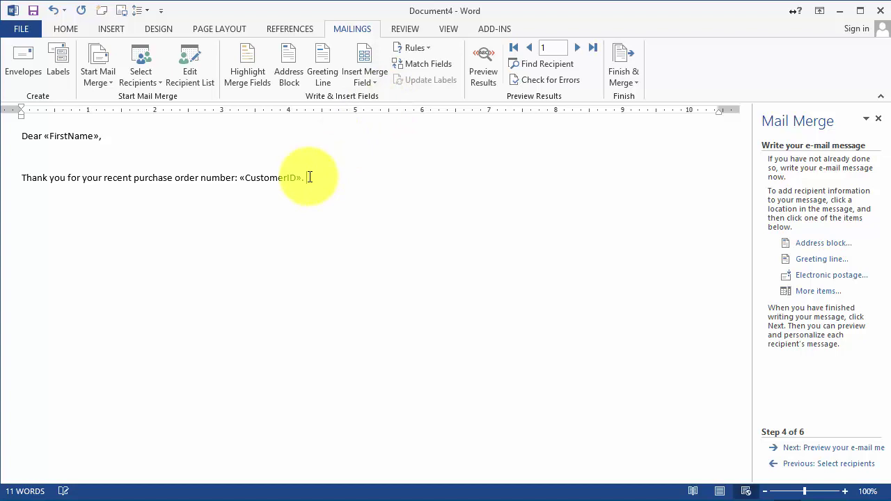
click(360, 91)
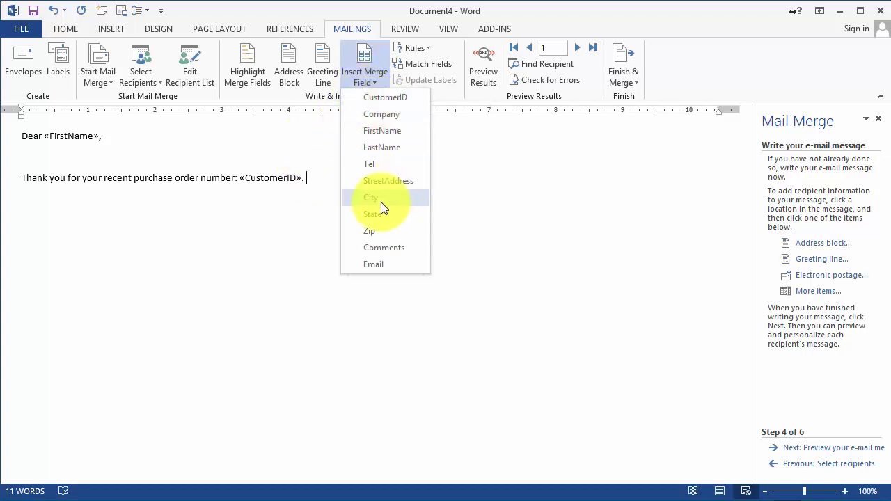
click(394, 248)
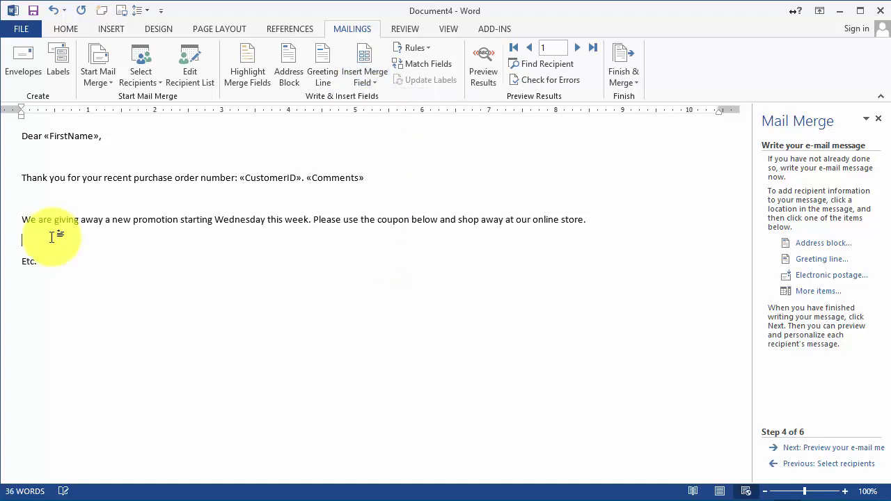
Search Bing online pictures for 'coupon'.
click(105, 32)
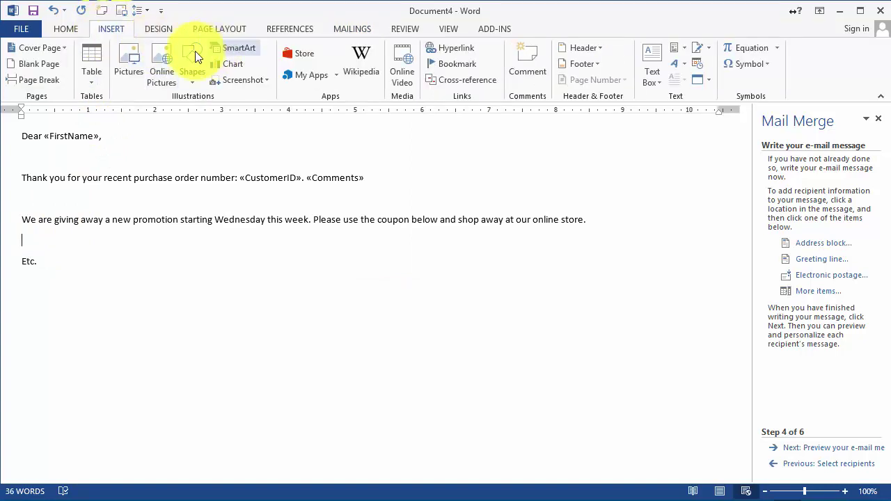
click(160, 71)
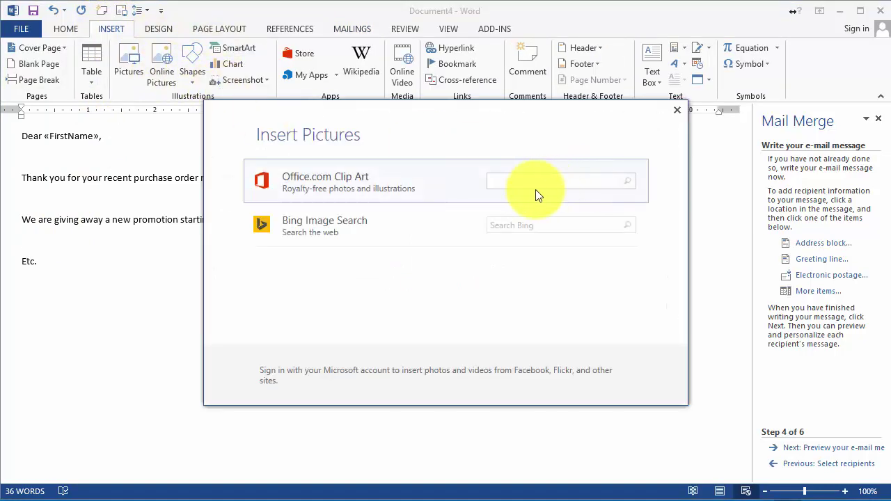
click(521, 222)
text(c)
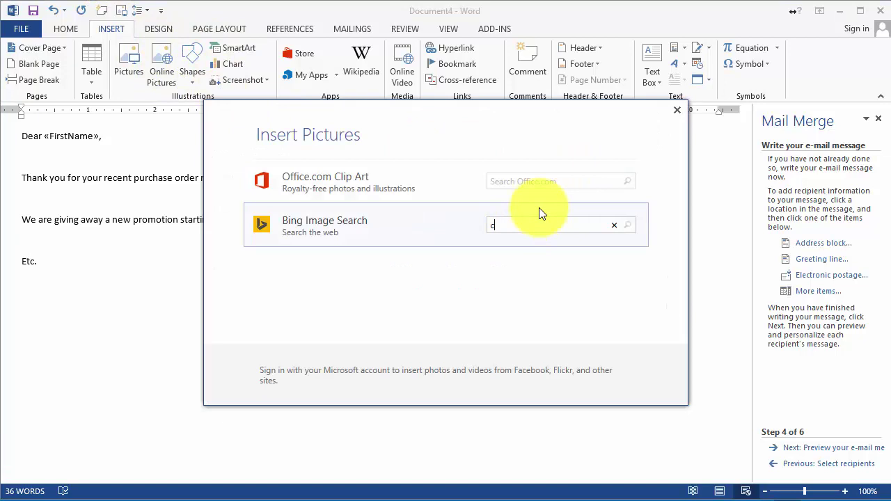
text(oupon)
key(Return)
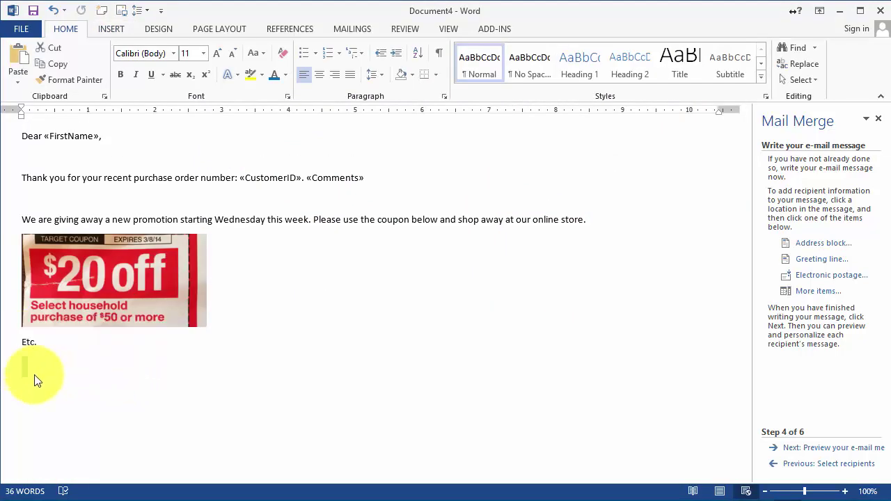
Delete the blank lines after the thank-you line and under the greeting.
key(BackSpace)
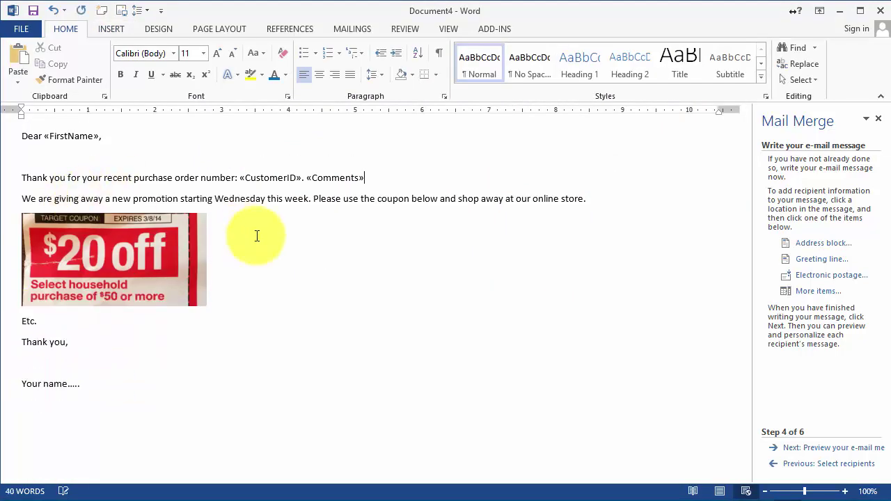
click(66, 159)
key(BackSpace)
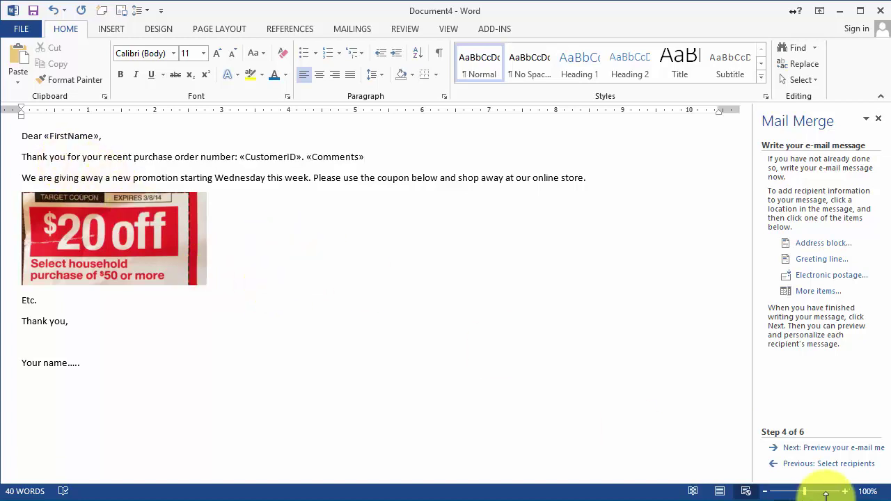
Preview the merged e-mails, stepping to recipient 16 with order number 11049.
click(843, 451)
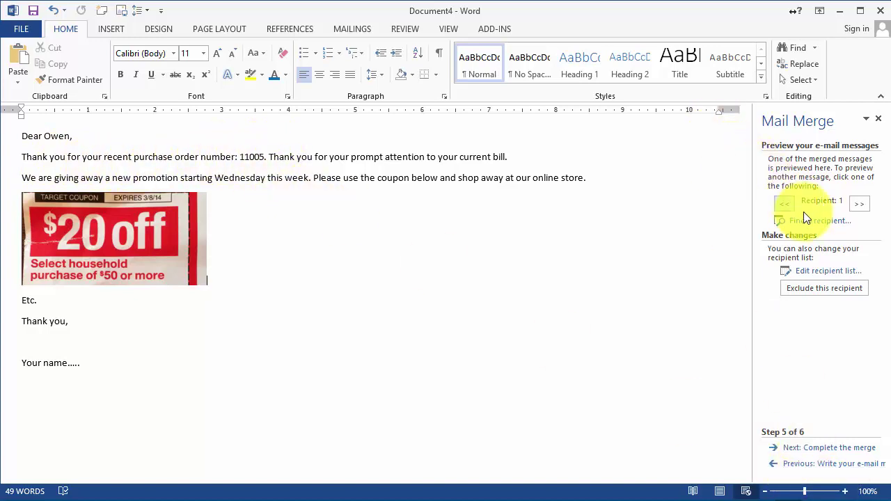
click(860, 209)
click(859, 203)
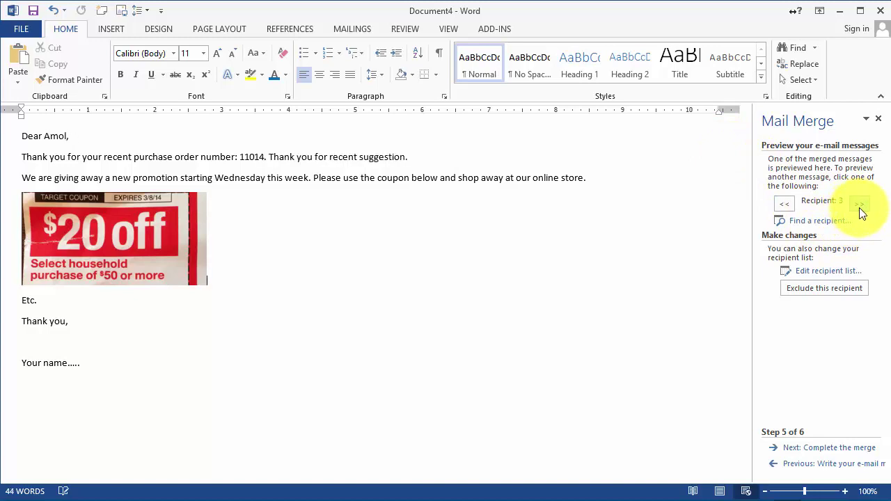
click(859, 203)
click(861, 207)
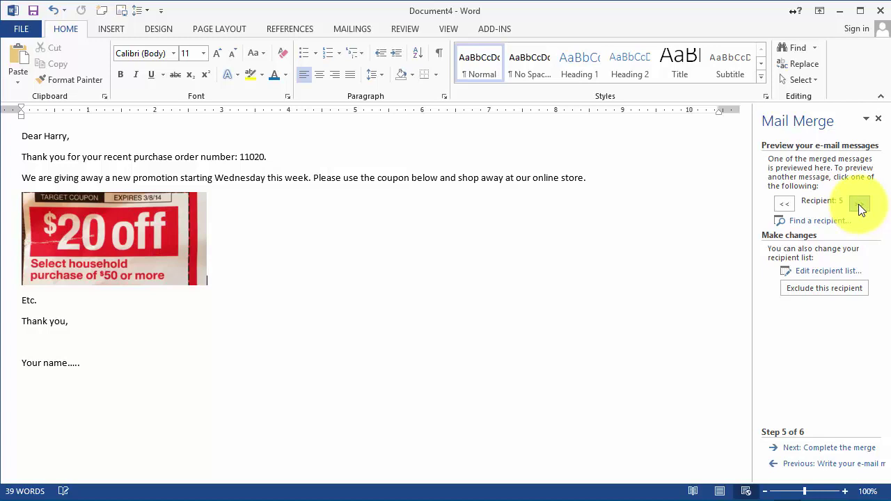
click(862, 206)
click(861, 206)
click(862, 206)
click(862, 206)
click(862, 206)
click(861, 206)
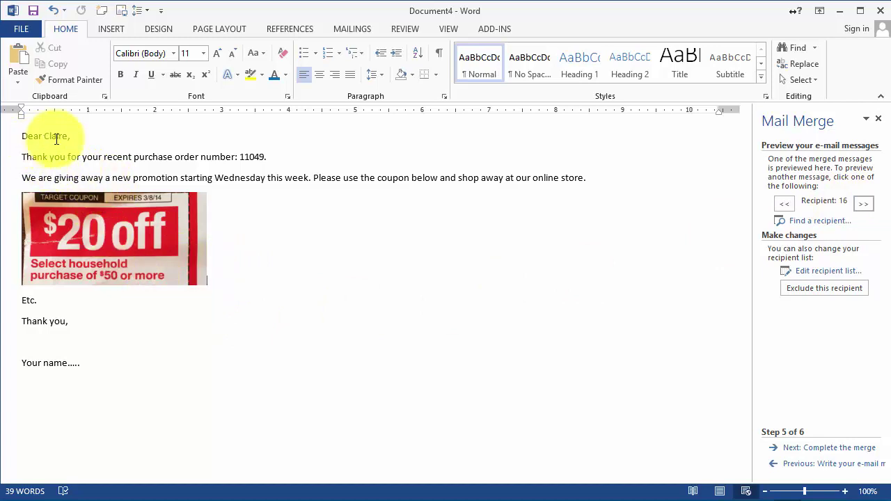
click(259, 156)
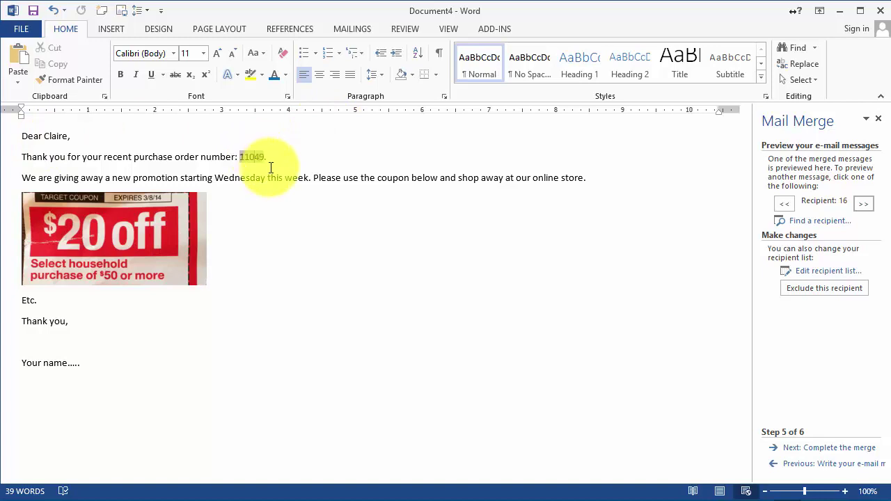
click(289, 179)
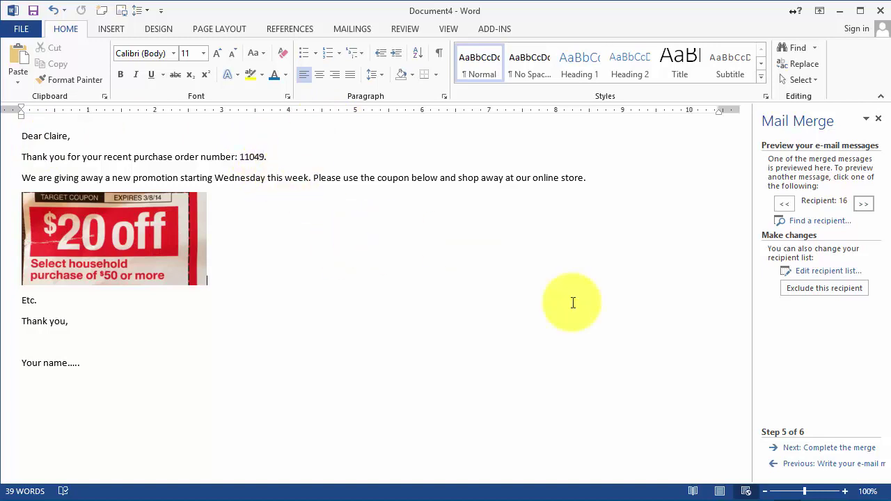
Open the Merge to E-mail settings and address each message to the Email field.
click(851, 456)
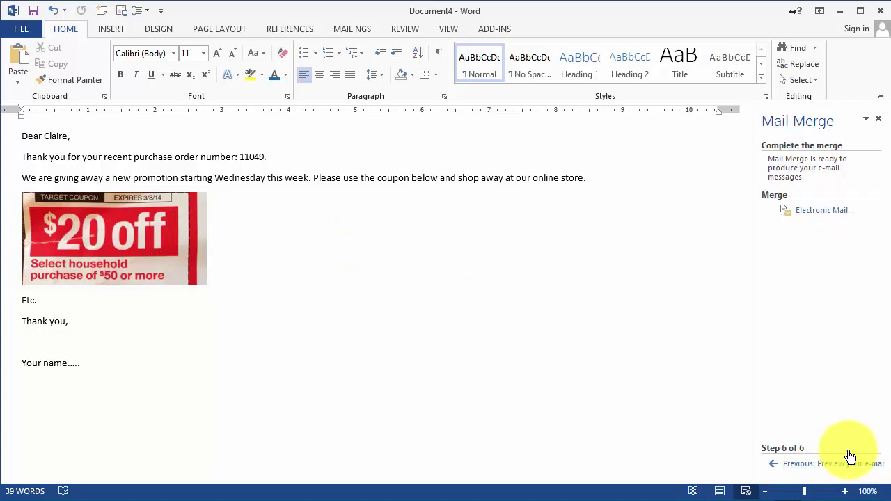
click(827, 219)
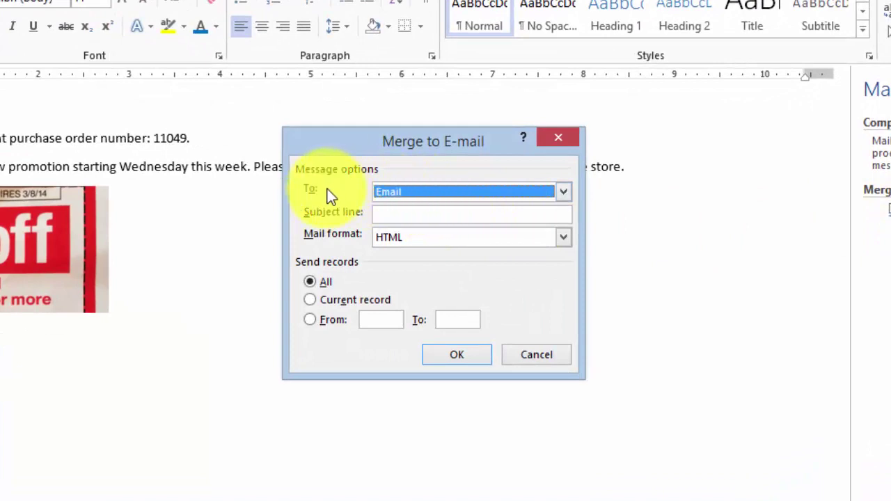
click(391, 190)
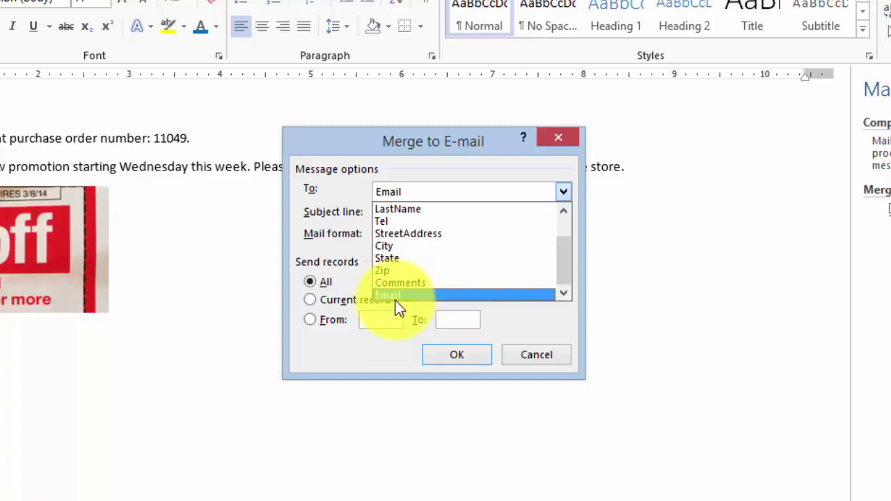
click(397, 296)
click(412, 214)
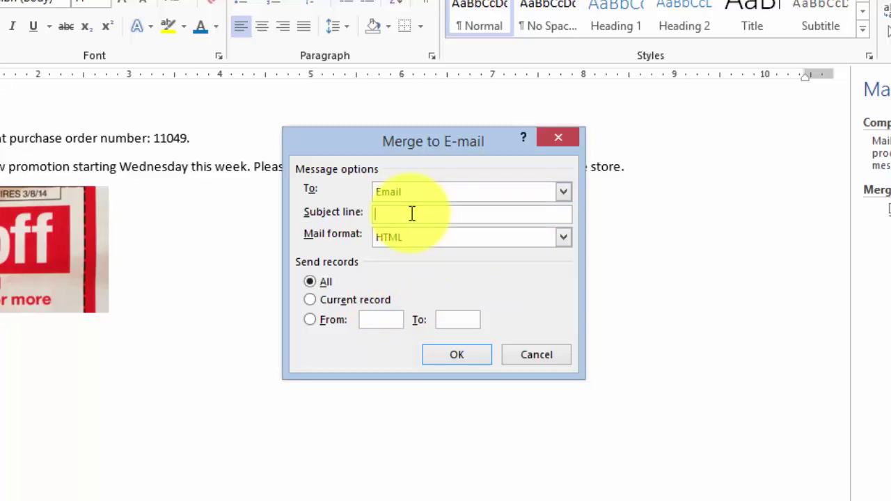
Set the subject to 'New promotion at .....', keep HTML format, and confirm the merge settings.
text(New promotion at .....)
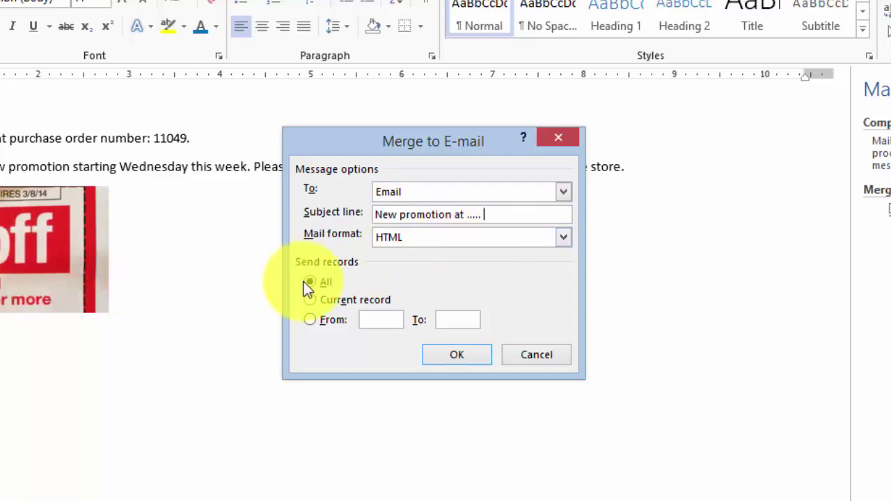
click(399, 239)
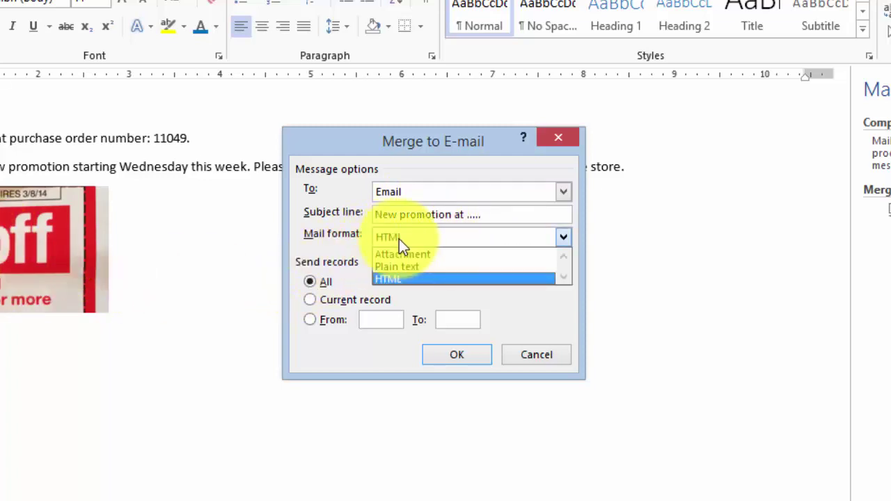
click(399, 239)
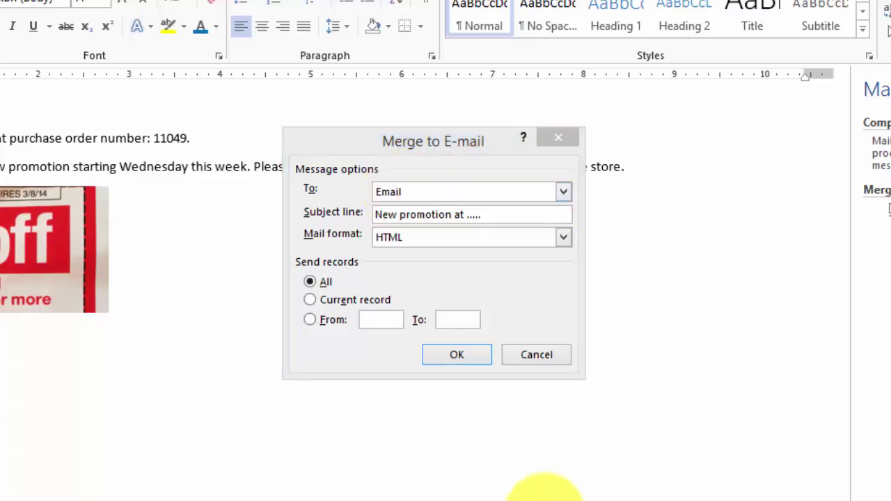
click(479, 357)
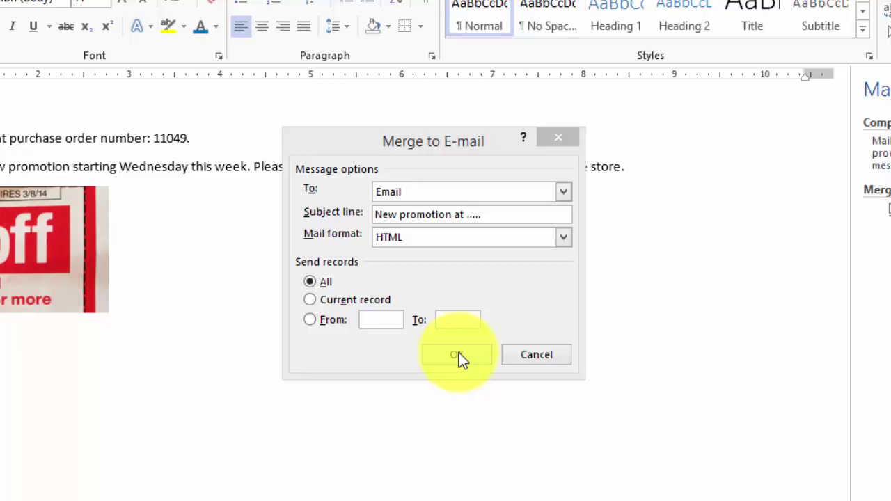
Return to the Step 4 writing view and add a comma after «FirstName» in the greeting.
click(539, 359)
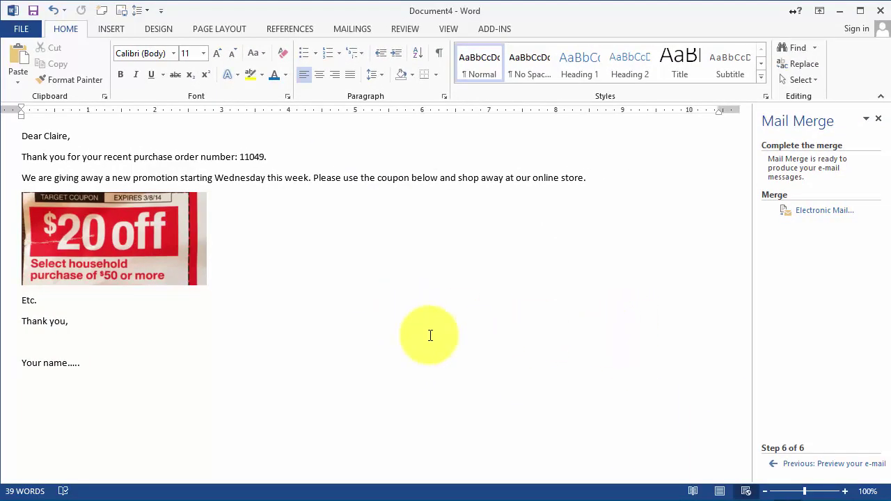
click(328, 333)
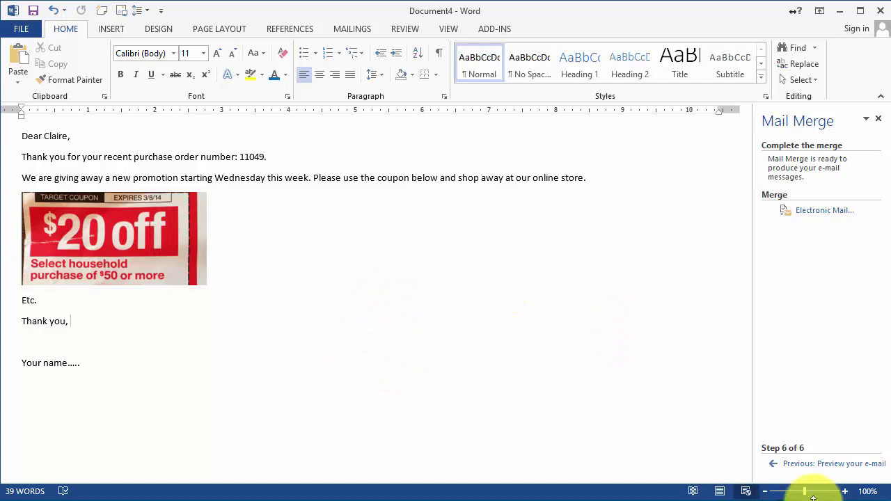
click(803, 466)
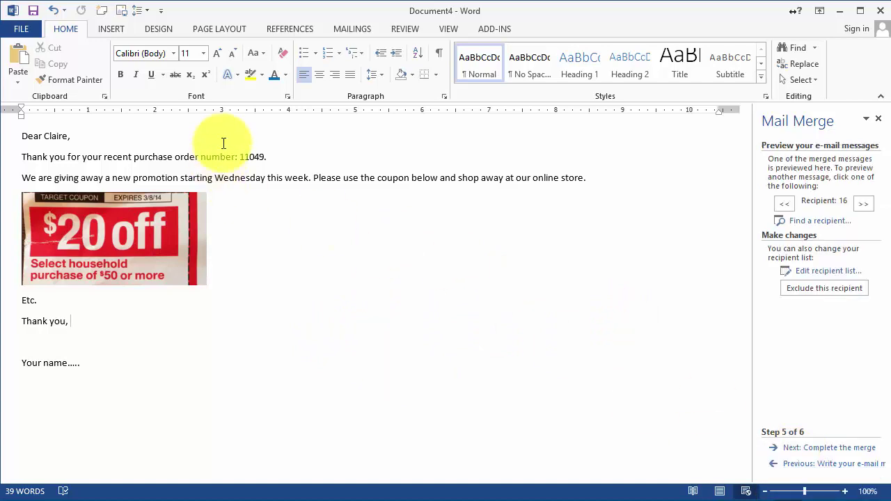
click(800, 465)
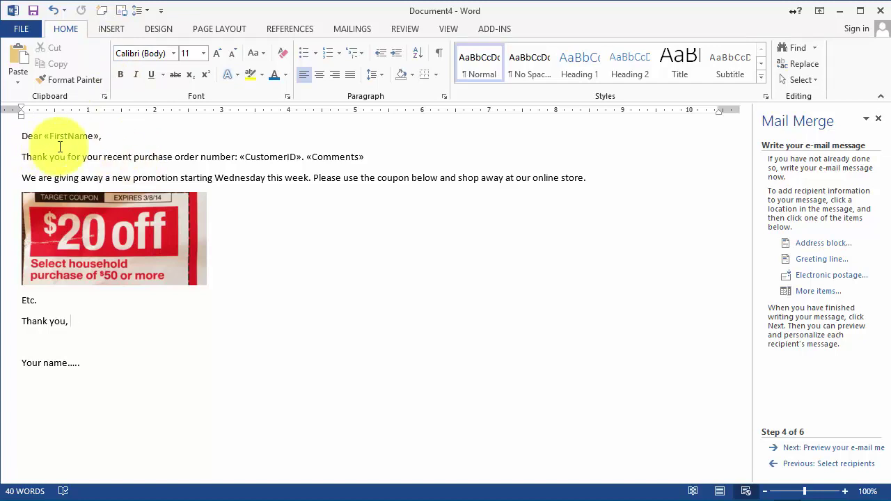
click(98, 137)
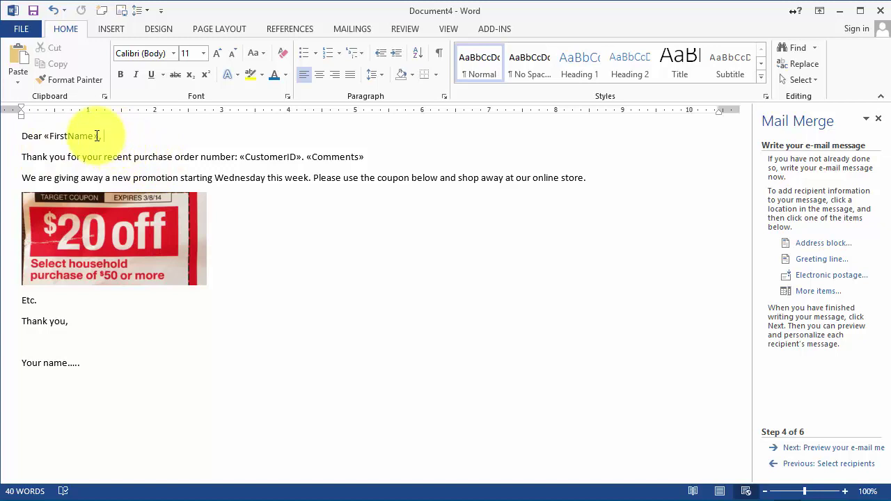
text(,)
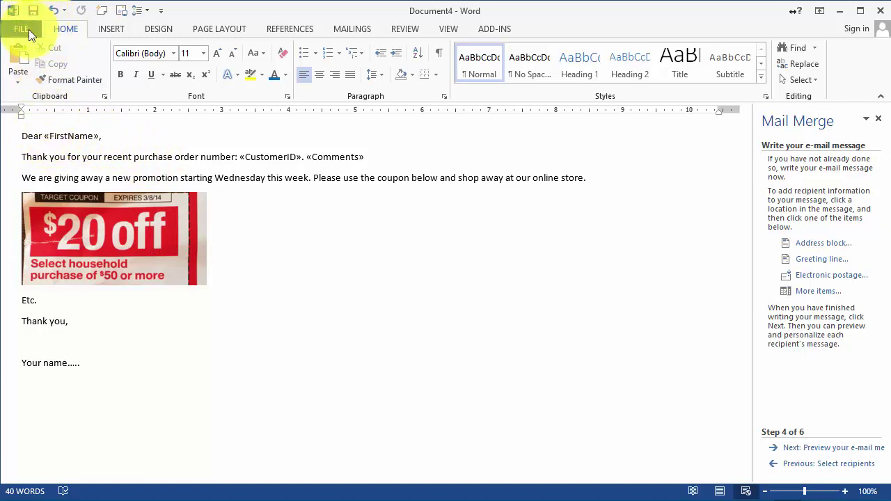
Save the merge message as 'Sample email' and close its window.
click(57, 136)
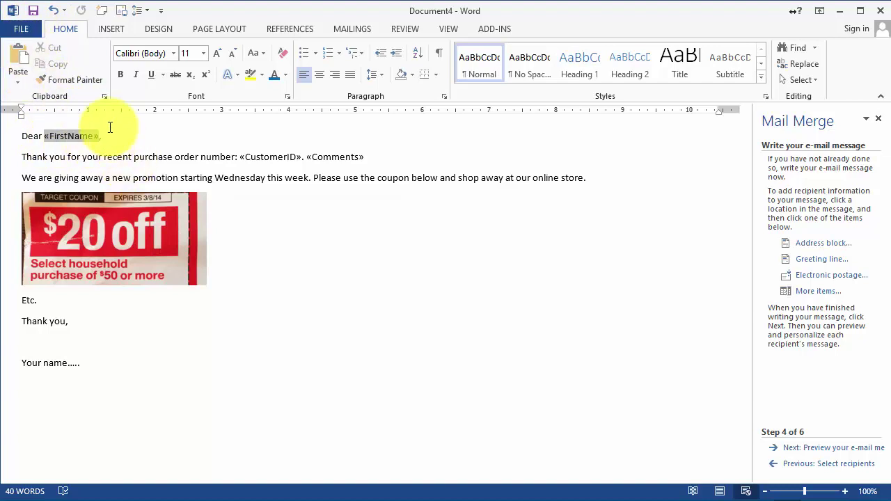
click(32, 10)
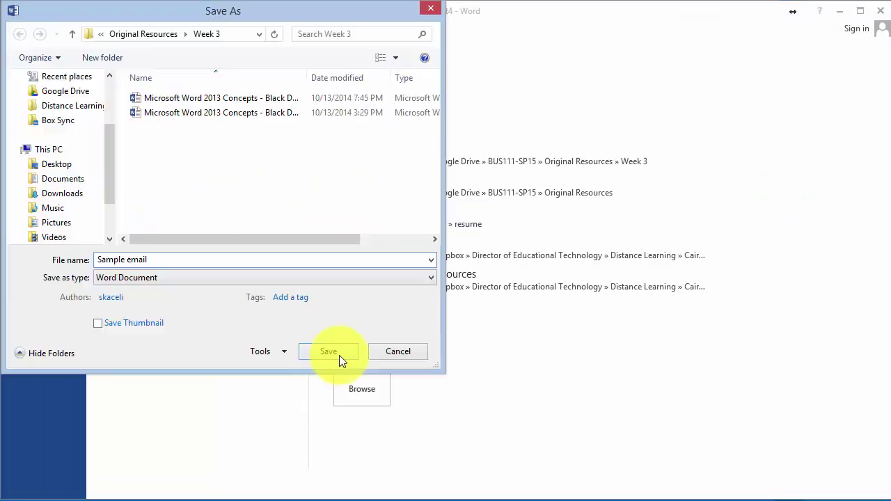
click(340, 357)
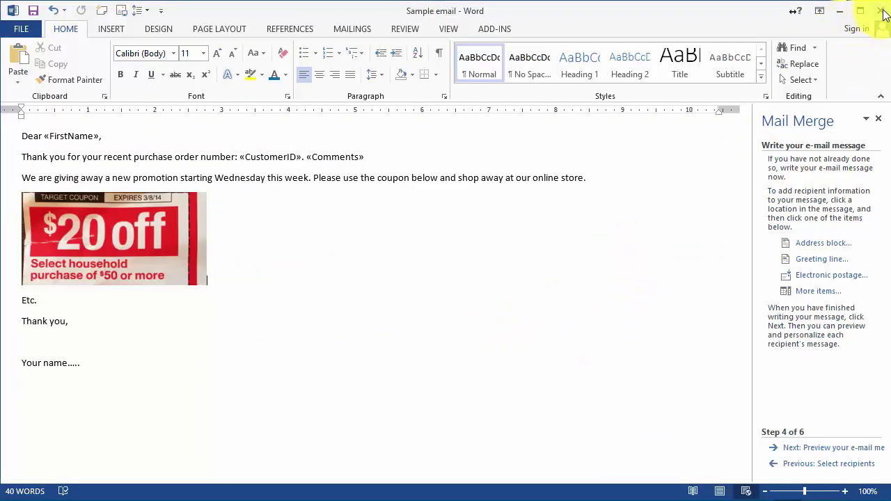
click(881, 11)
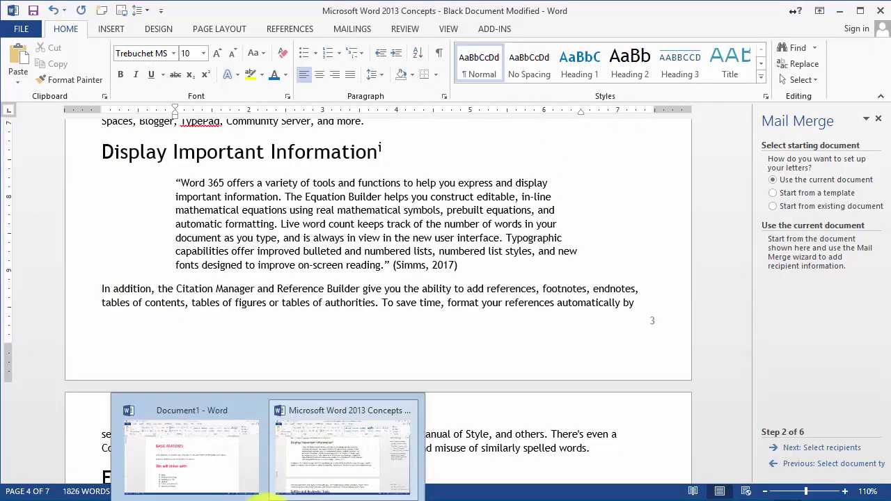
Start a new Word window and reopen Sample email from Recent, accepting the data-source prompt.
right_click(265, 492)
click(233, 454)
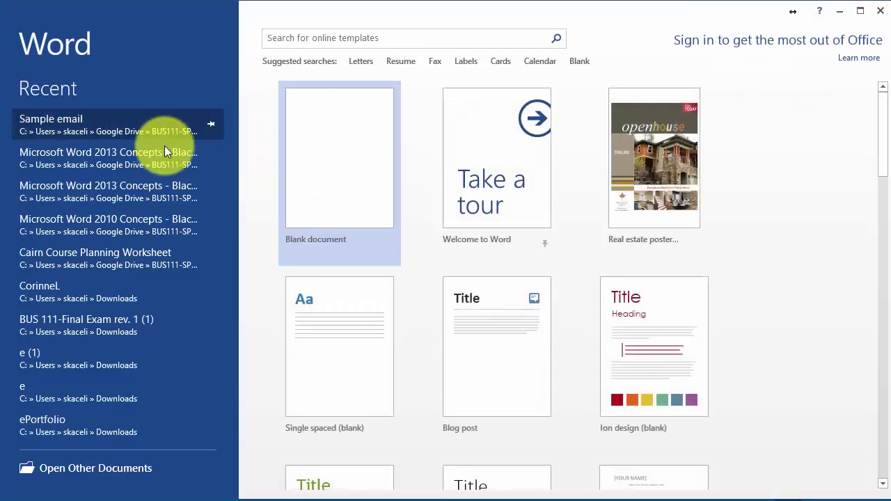
click(334, 139)
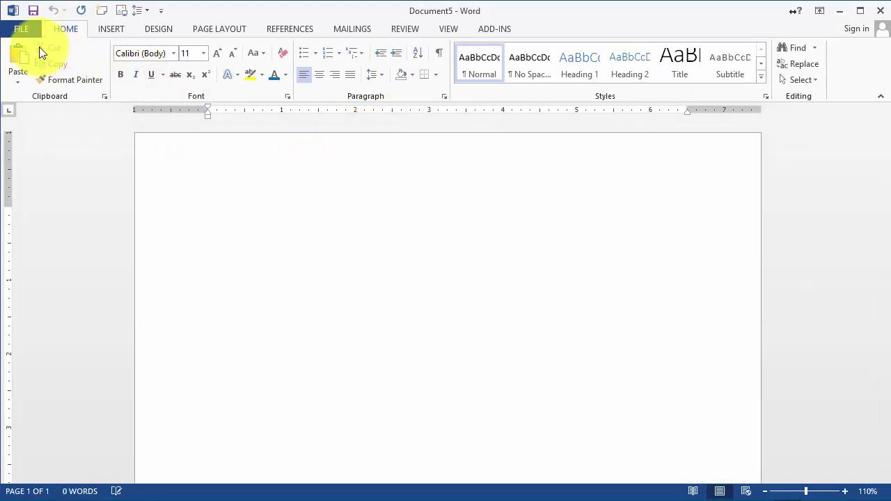
click(25, 30)
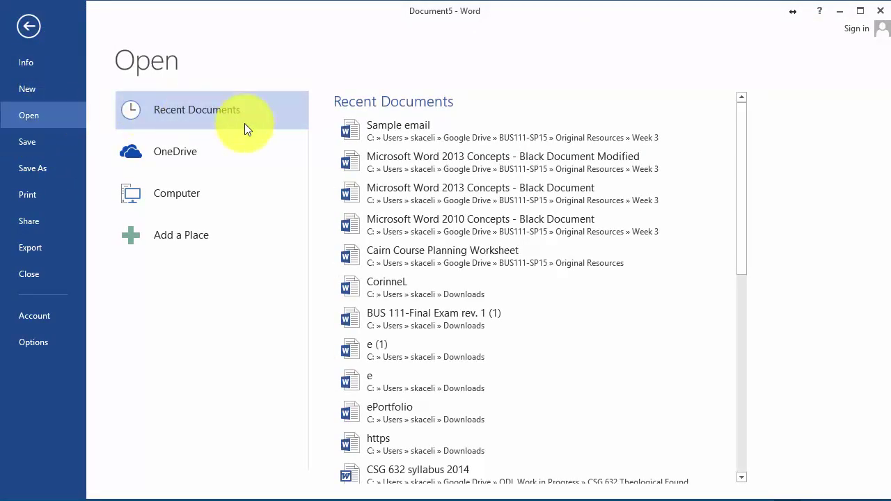
click(410, 126)
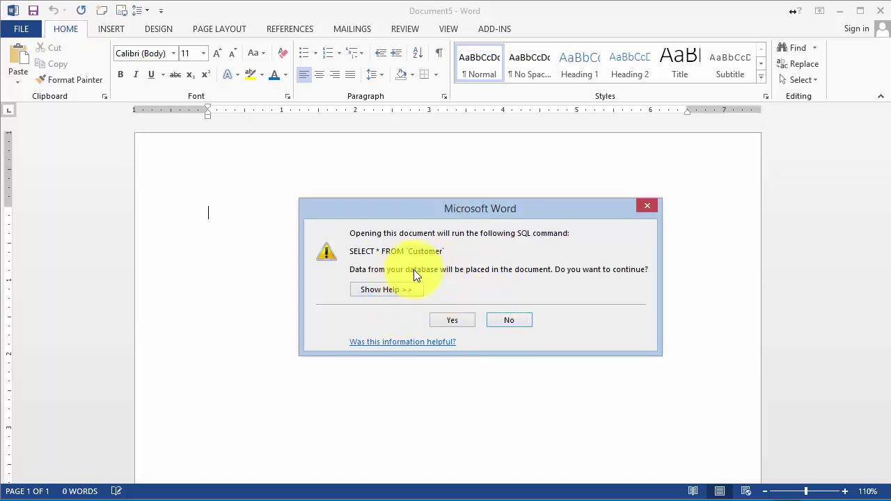
click(462, 320)
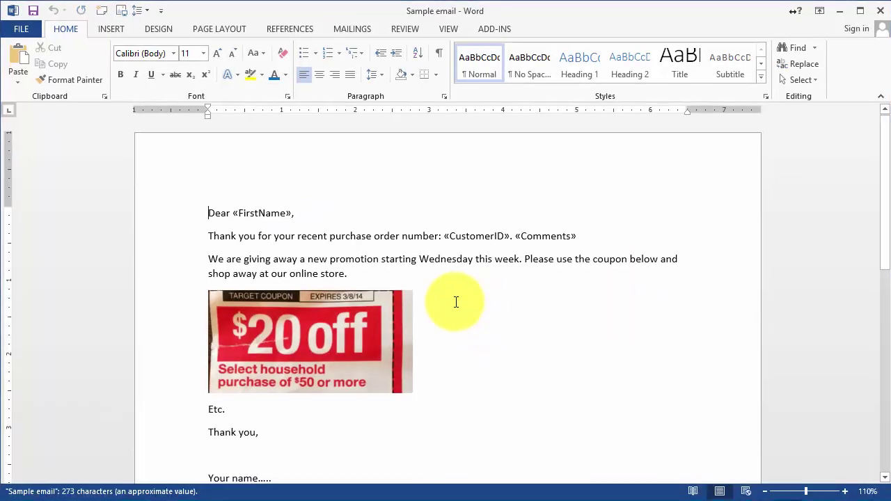
Launch the Step-by-Step Mail Merge Wizard from the Mailings tab.
click(390, 202)
click(352, 29)
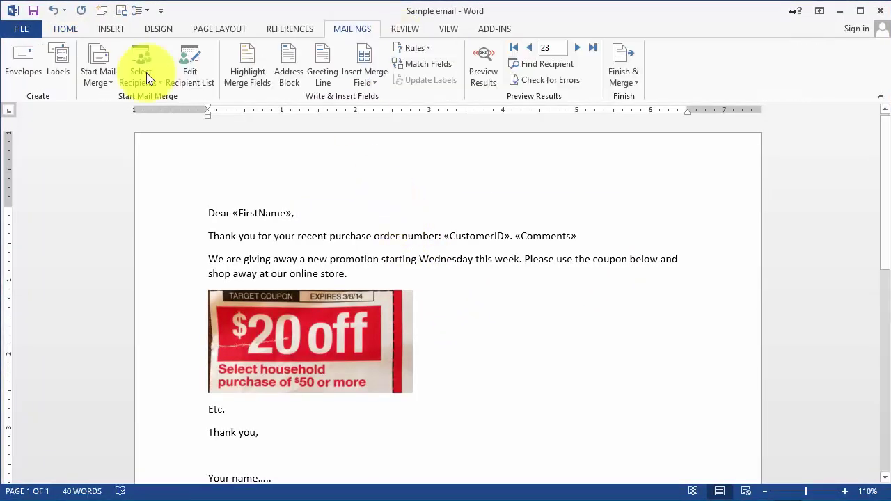
click(97, 68)
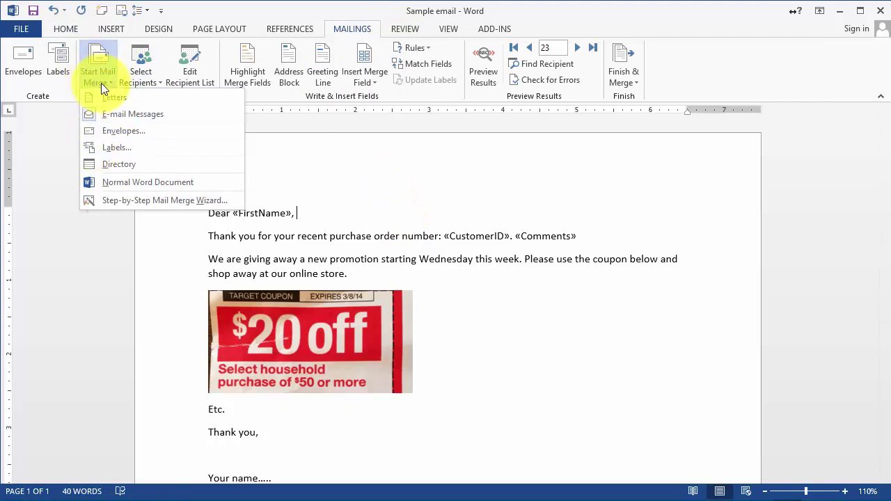
click(161, 200)
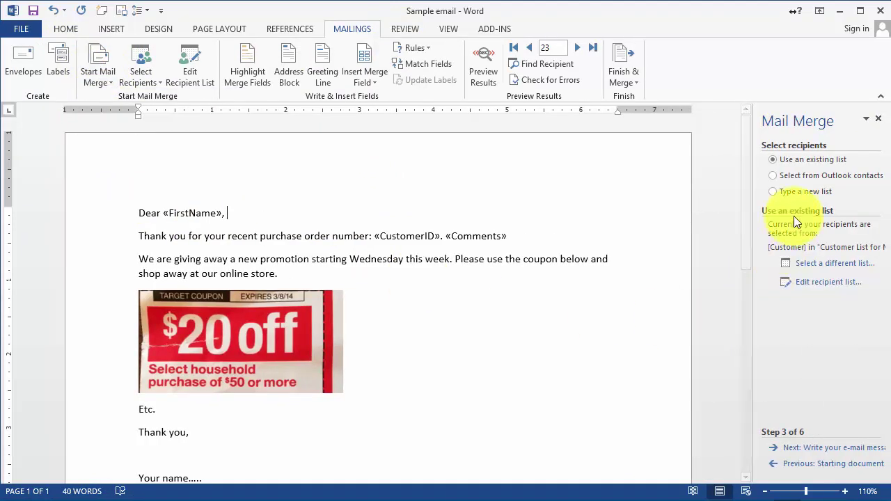
Preview recipient 33 (Jan, order 11080), then advance to step 6, Complete the merge.
click(834, 451)
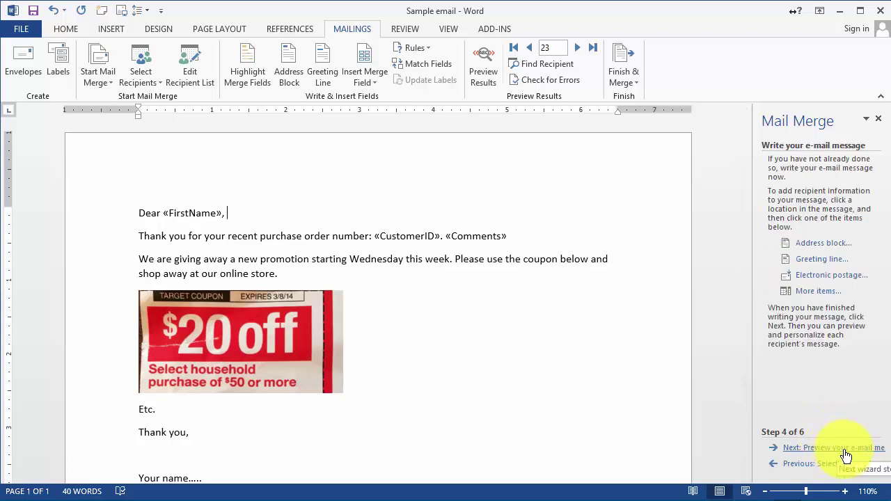
click(839, 450)
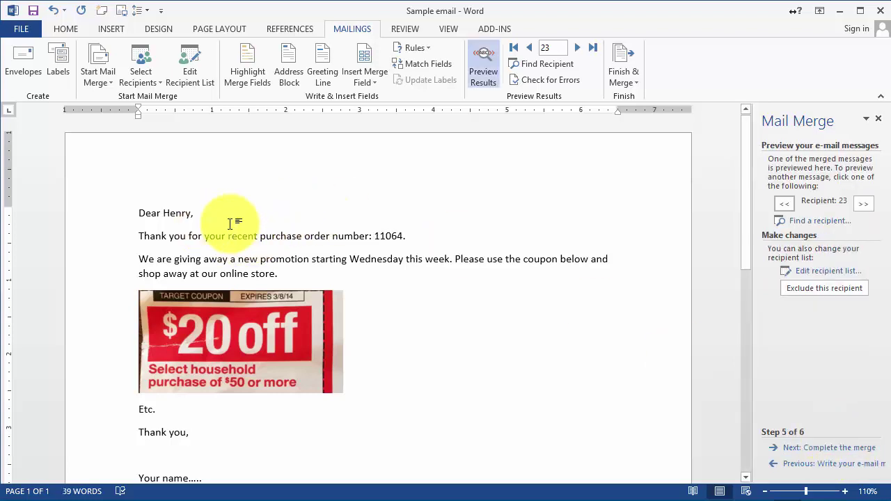
click(580, 49)
click(580, 49)
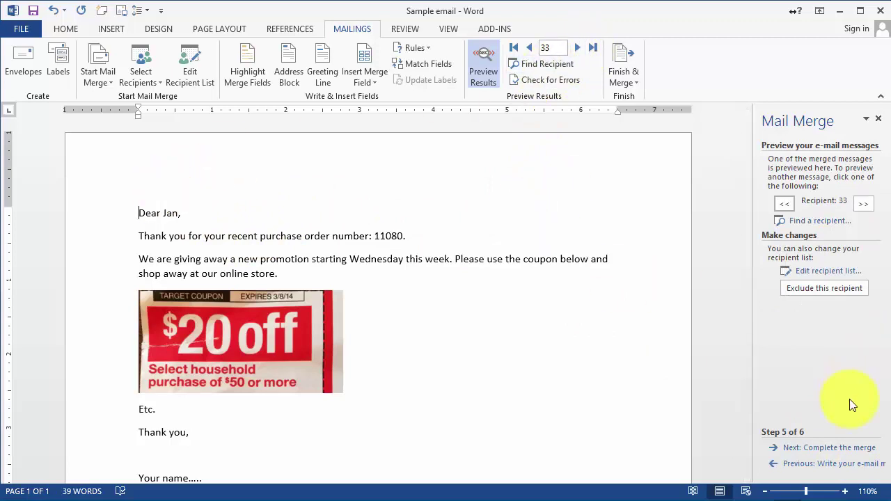
click(842, 449)
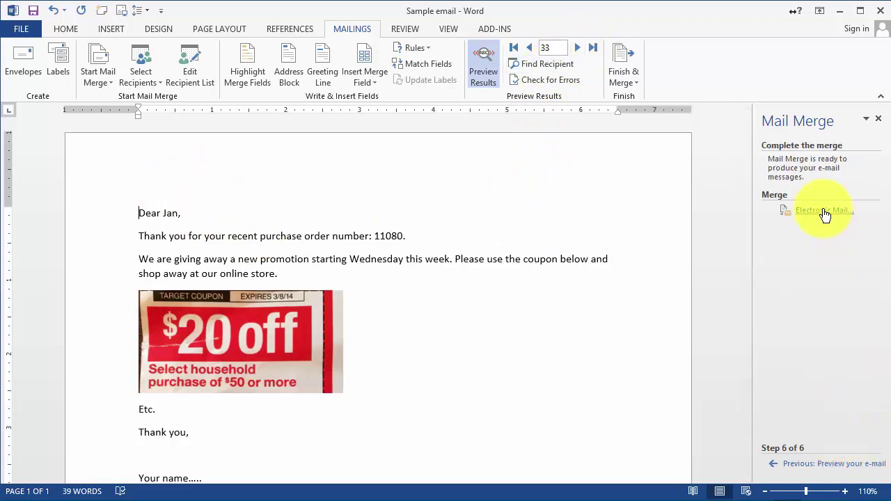